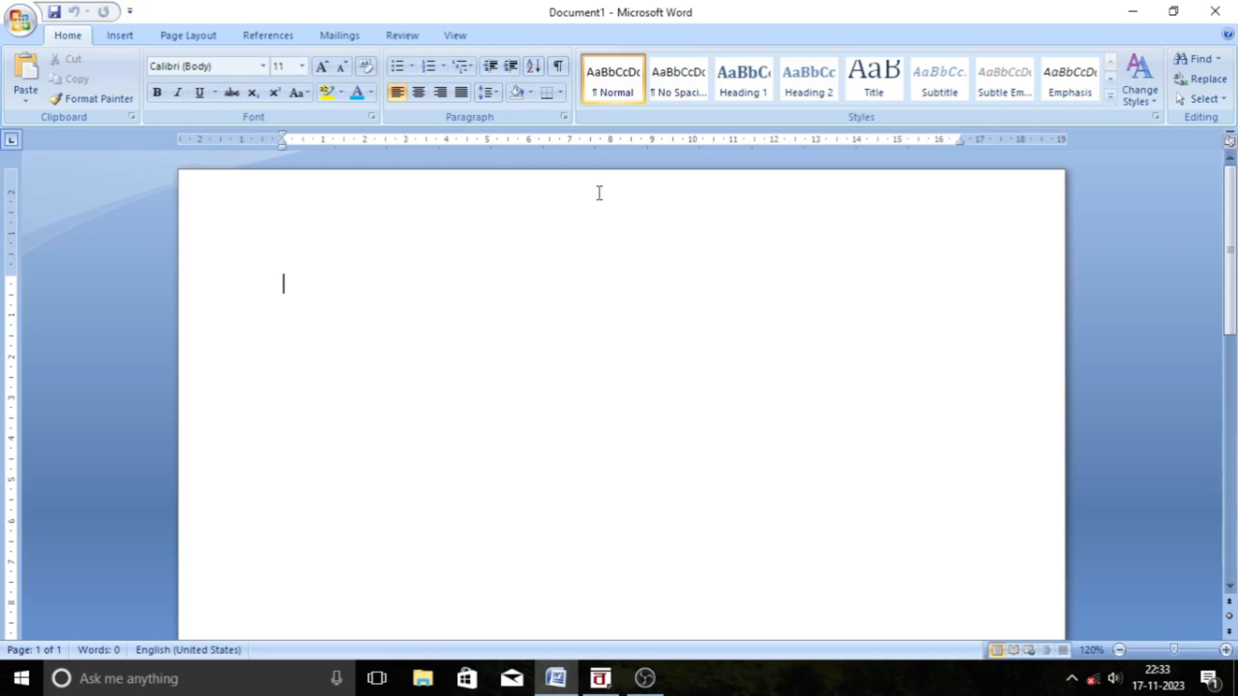
Switch to BanglaWord and copy the heading and the notice paragraph from NOTIES.BWD.
{"action": "left_click", "coordinate": [598, 680]}
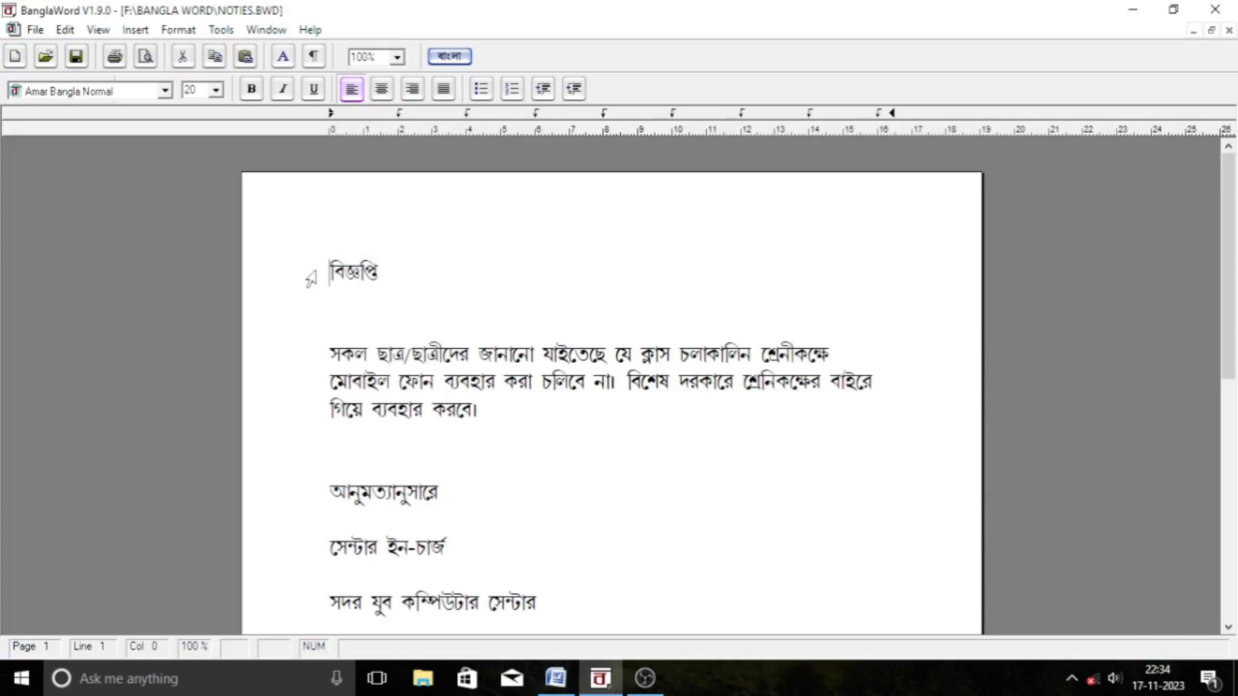
{"action": "mouse_move", "coordinate": [310, 278]}
{"action": "left_mouse_down"}
{"action": "mouse_move", "coordinate": [359, 332]}
{"action": "mouse_move", "coordinate": [481, 414]}
{"action": "mouse_move", "coordinate": [332, 324]}
{"action": "mouse_move", "coordinate": [310, 264]}
{"action": "left_mouse_up"}
{"action": "key", "text": "ctrl+c"}
{"action": "left_click", "coordinate": [490, 410]}
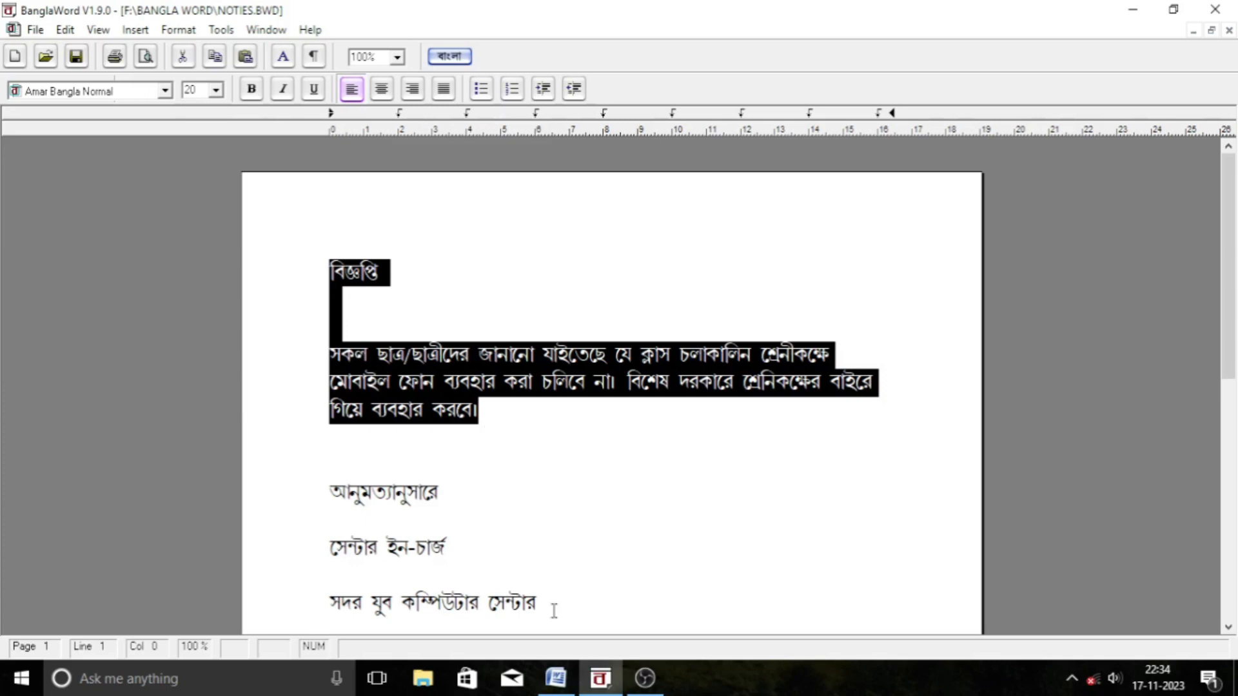
Switch back to the blank Word document, set the font to Amar Bangla Normal and paste the copied notice text.
{"action": "mouse_move", "coordinate": [556, 677]}
{"action": "left_click", "coordinate": [570, 634]}
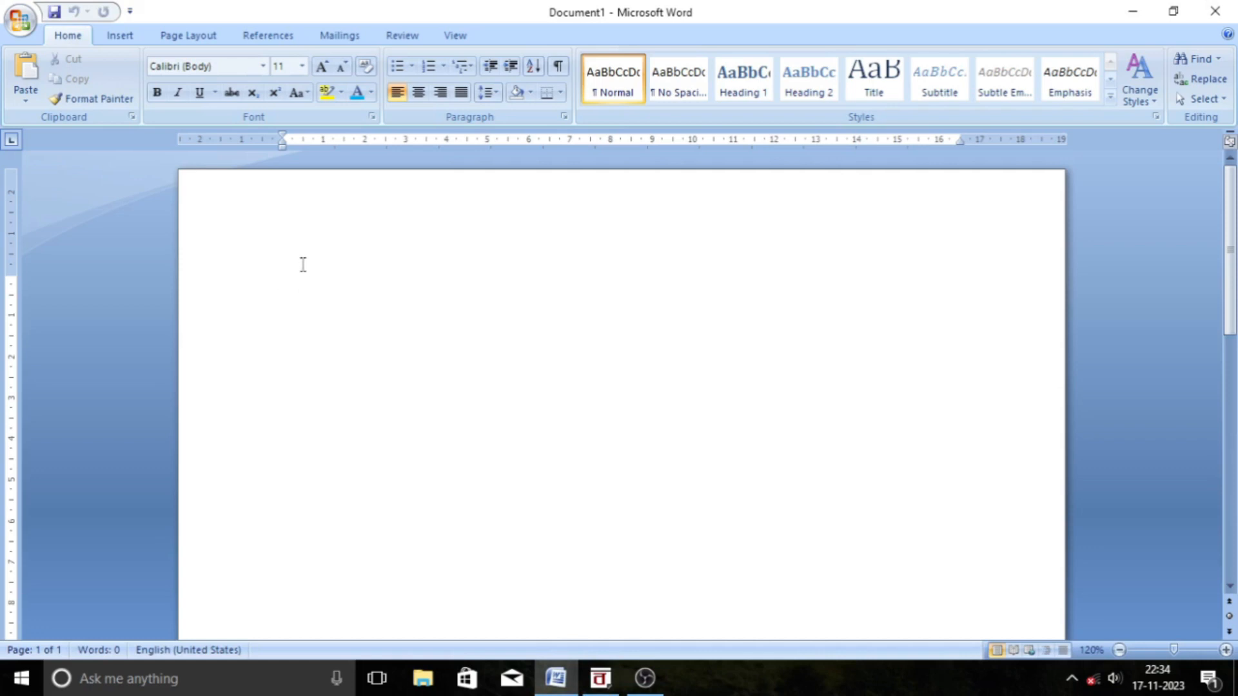
{"action": "left_click", "coordinate": [264, 66]}
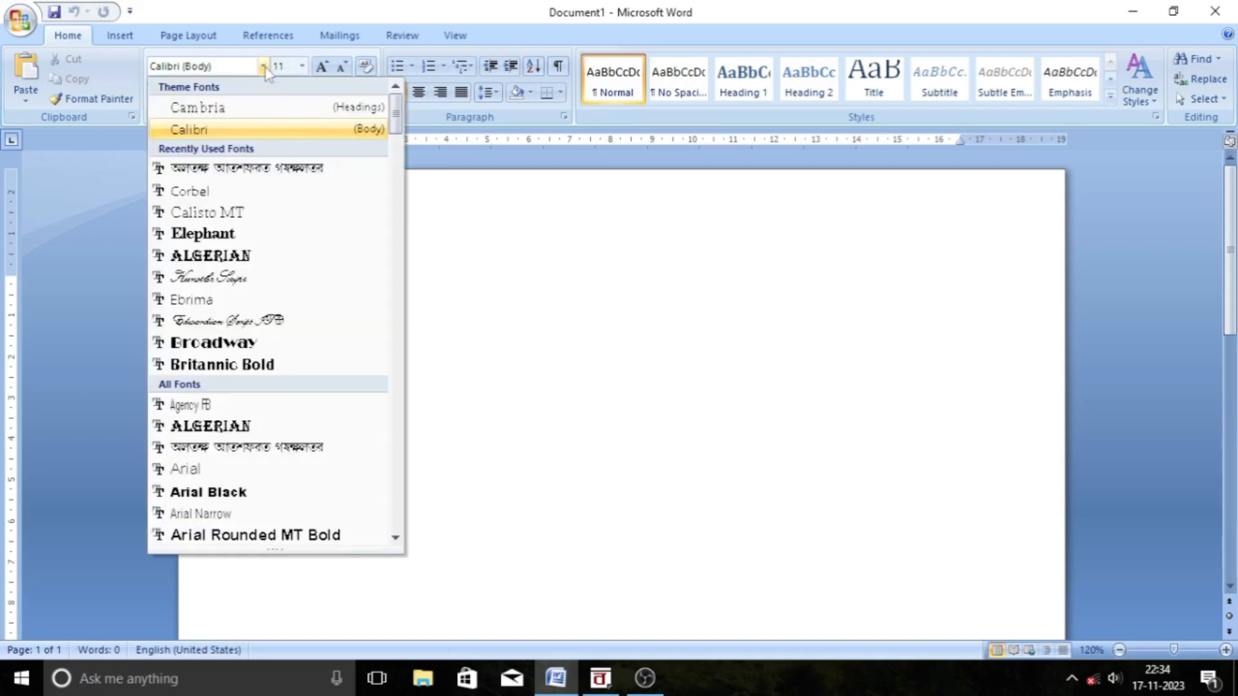
{"action": "left_click", "coordinate": [295, 168]}
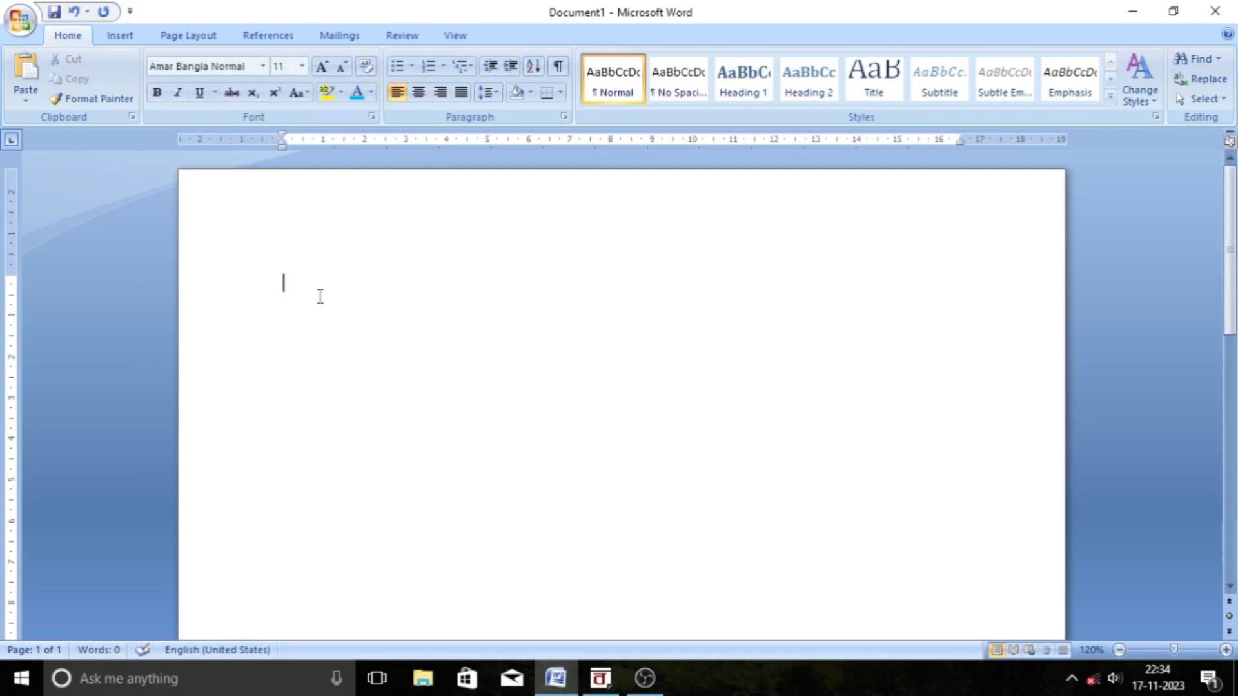
{"action": "key", "text": "ctrl+v"}
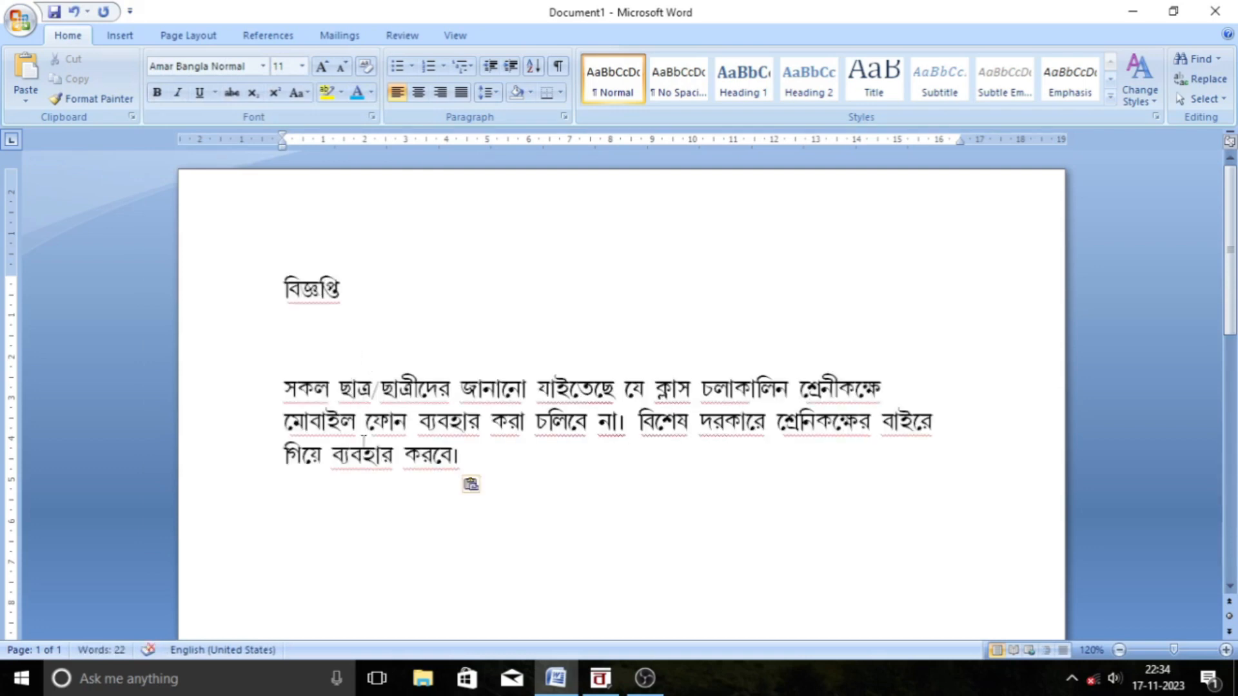
{"action": "scroll", "coordinate": [442, 431], "scroll_direction": "down", "scroll_amount": 8}
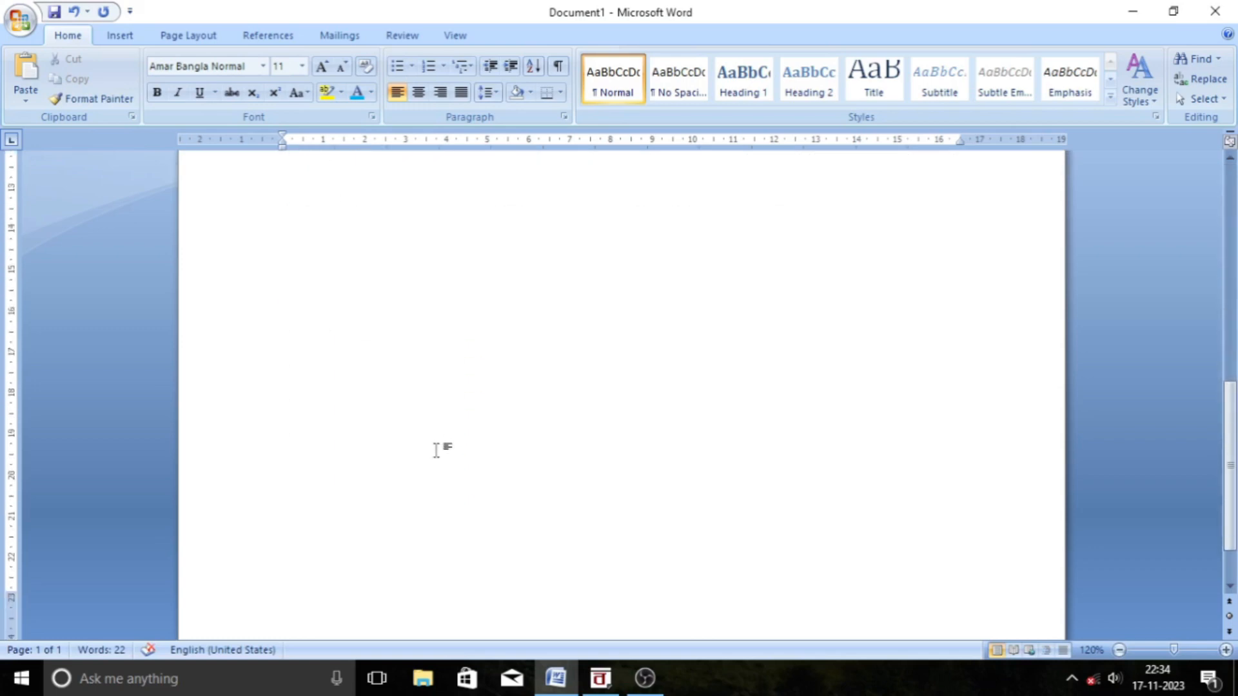
{"action": "scroll", "coordinate": [442, 434], "scroll_direction": "up", "scroll_amount": 8}
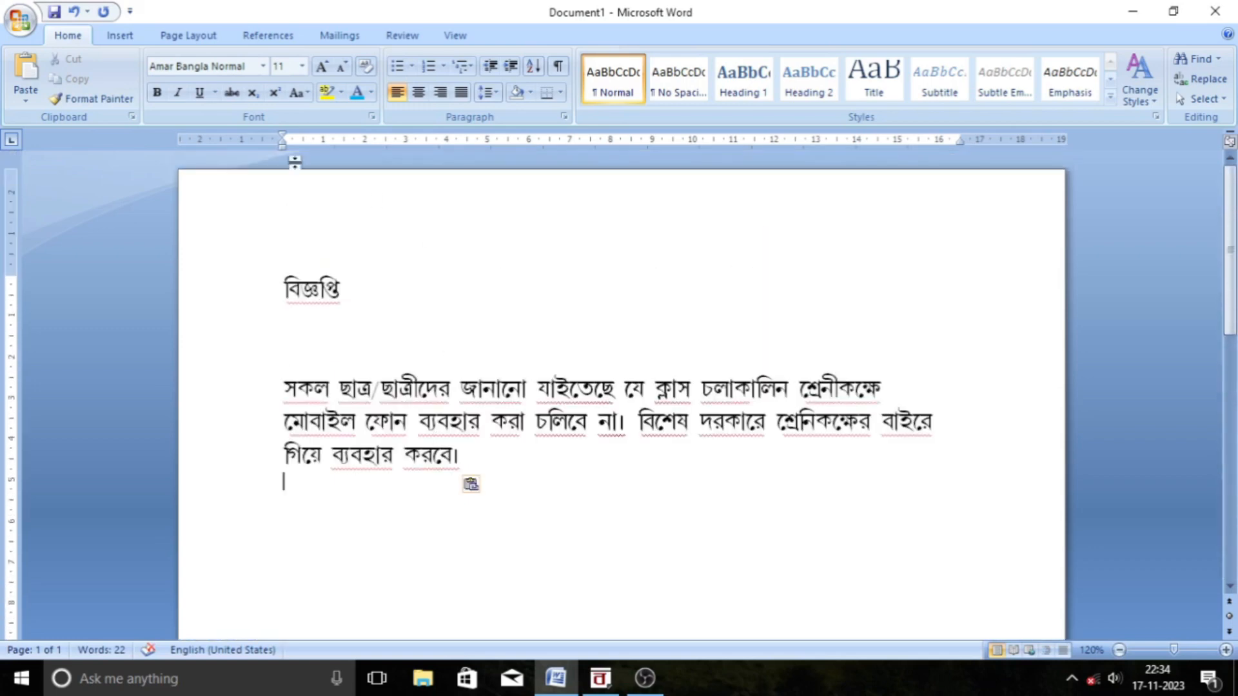
Change the page orientation to Landscape.
{"action": "left_click", "coordinate": [180, 39]}
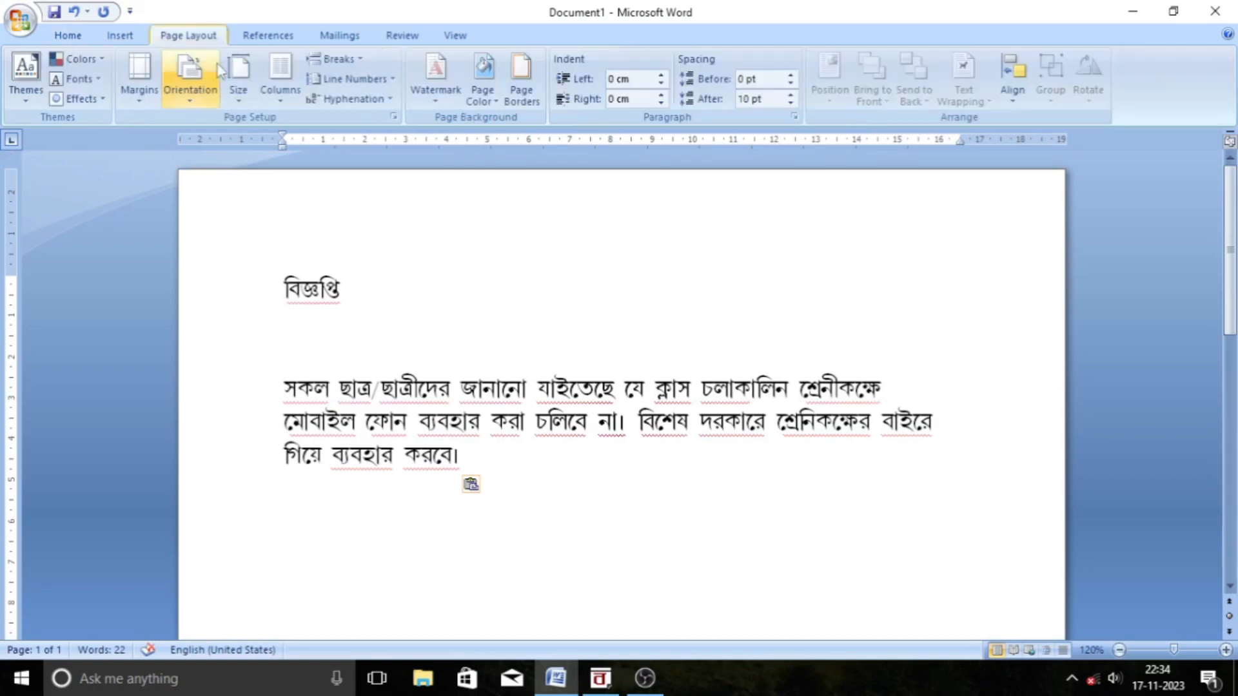
{"action": "left_click", "coordinate": [190, 87]}
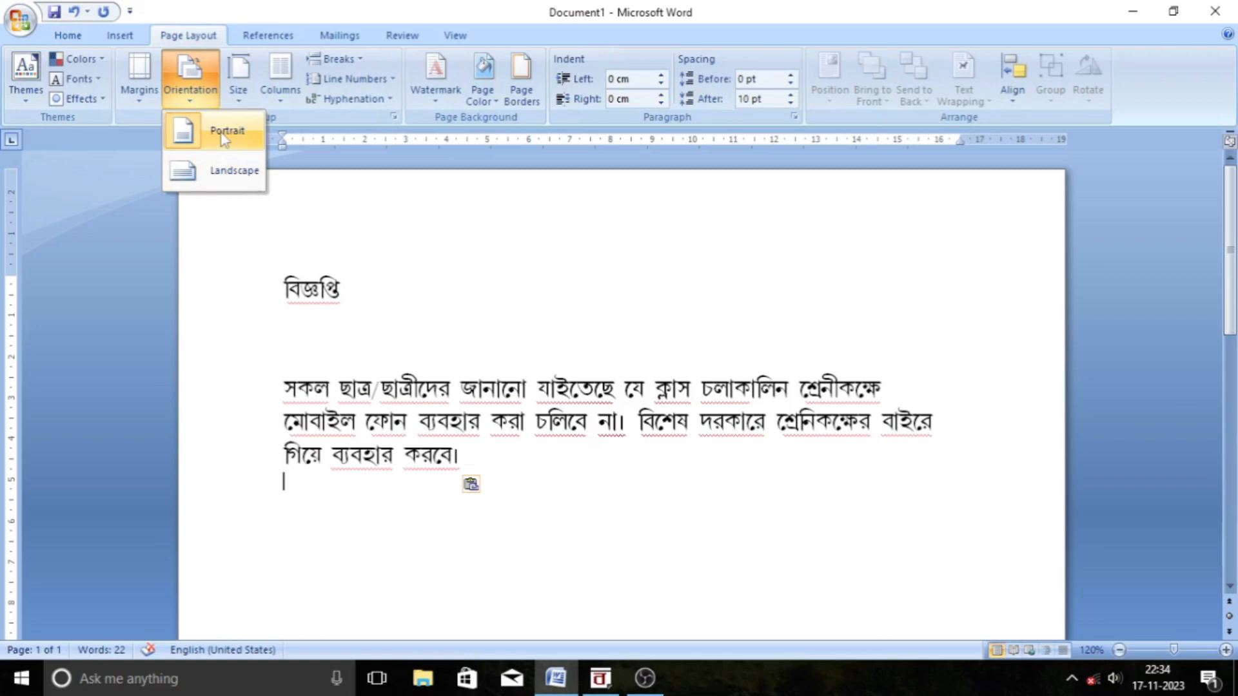
{"action": "left_click", "coordinate": [229, 172]}
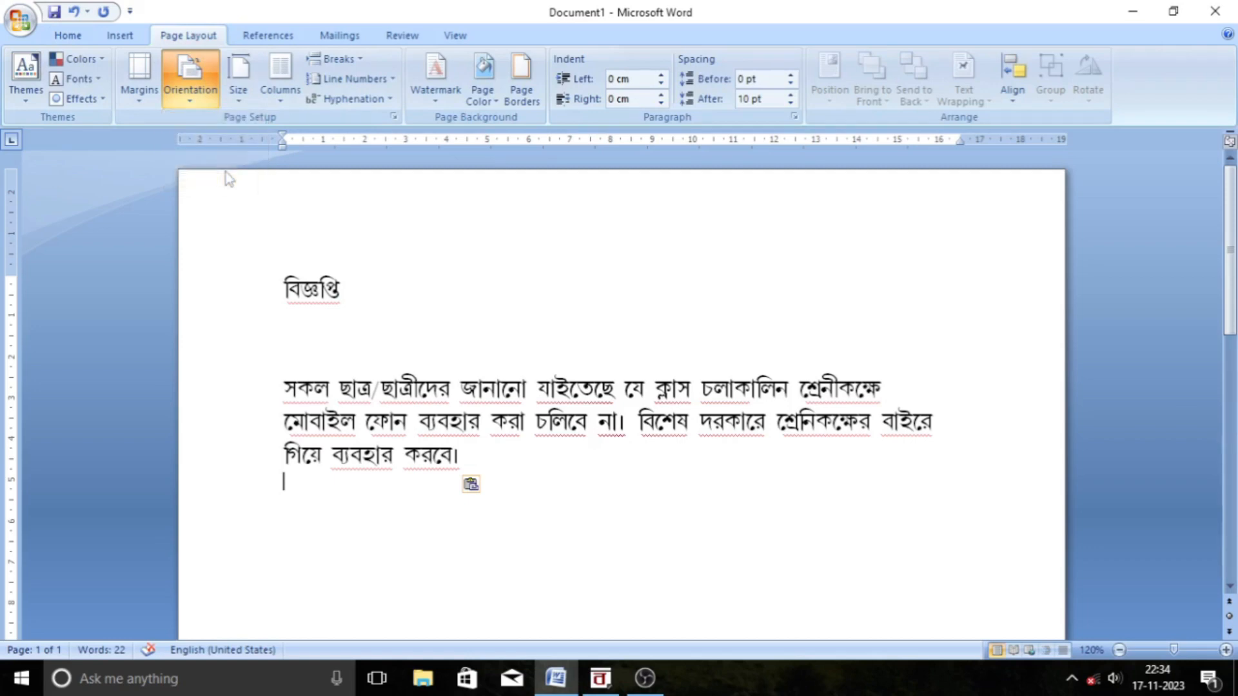
{"action": "scroll", "coordinate": [529, 342], "scroll_direction": "down", "scroll_amount": 5}
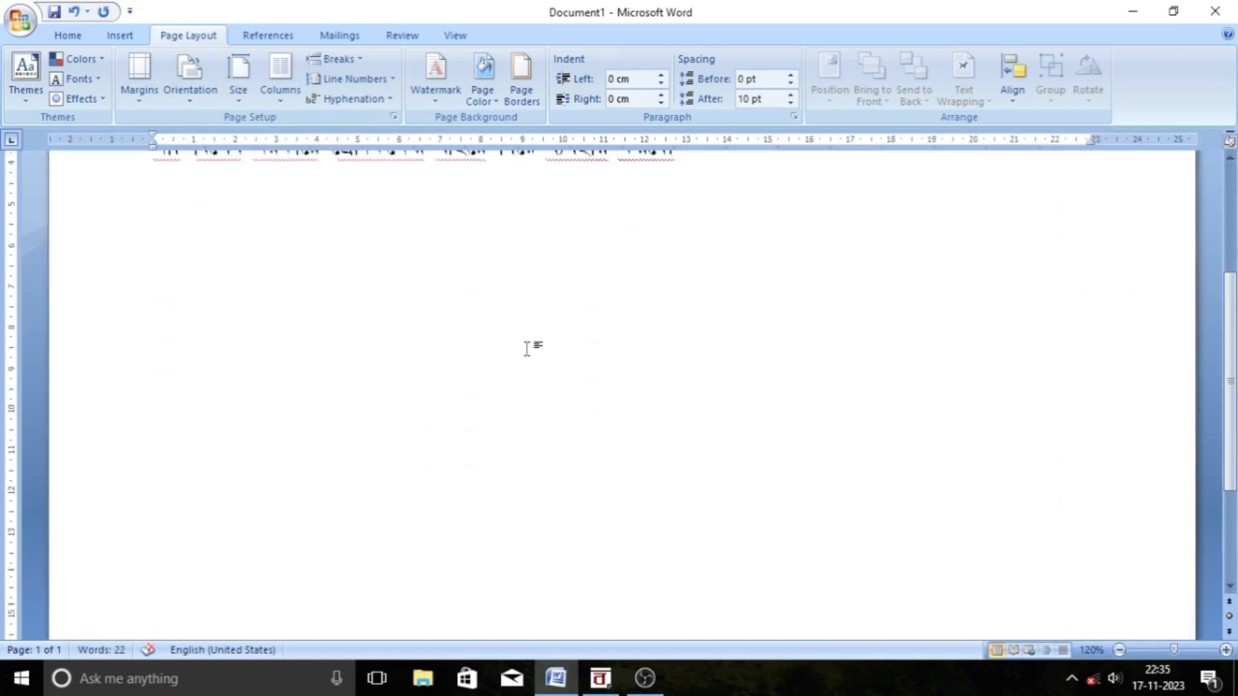
{"action": "scroll", "coordinate": [529, 347], "scroll_direction": "up", "scroll_amount": 5}
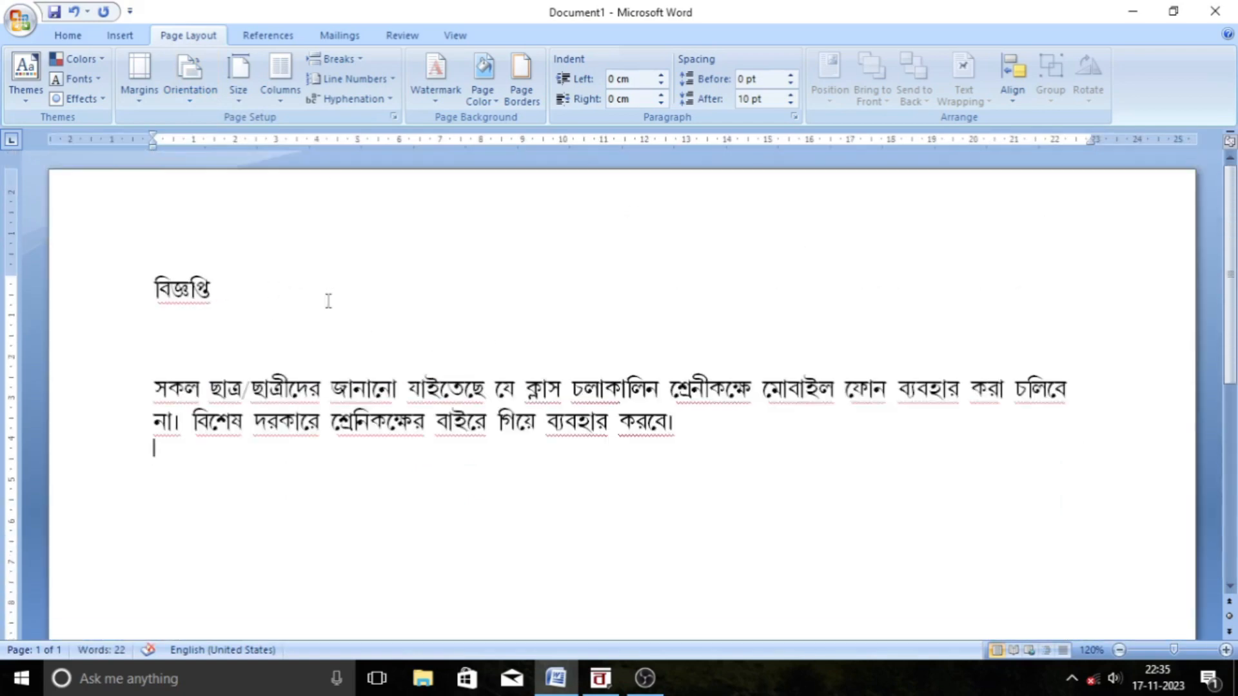
Center the heading বিজ্ঞপ্তি and enlarge its font size to 100.
{"action": "left_click_drag", "start_coordinate": [217, 290], "coordinate": [163, 295]}
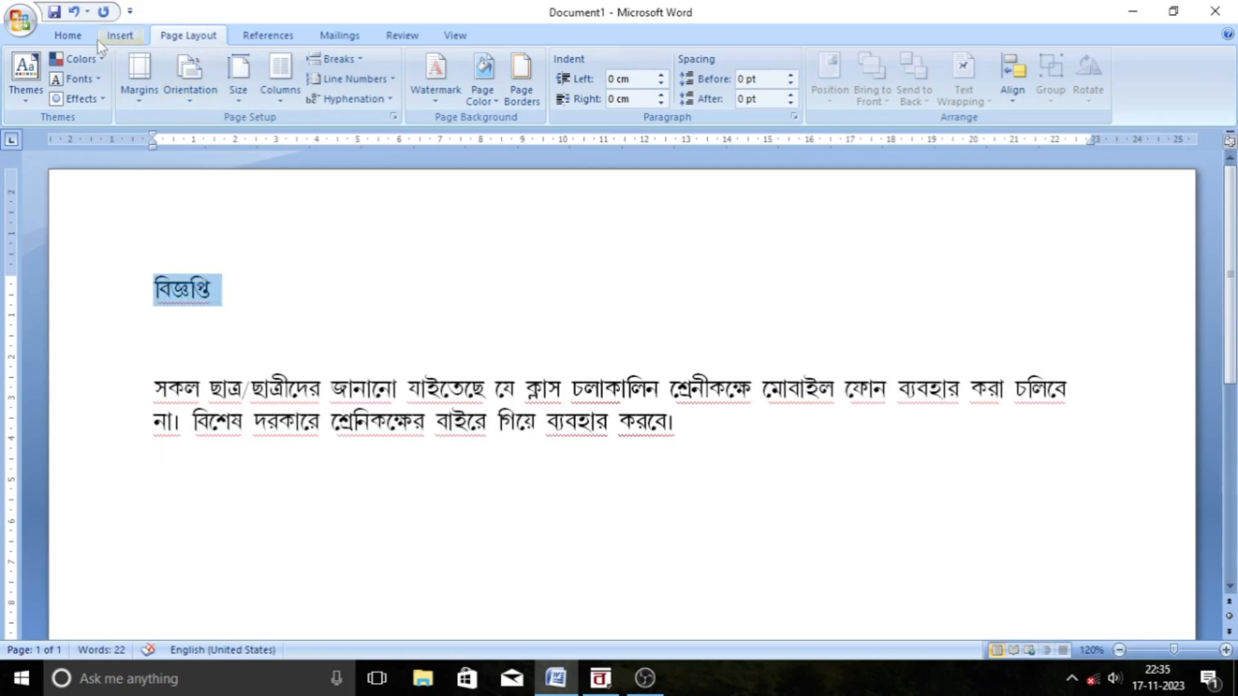
{"action": "left_click", "coordinate": [68, 35]}
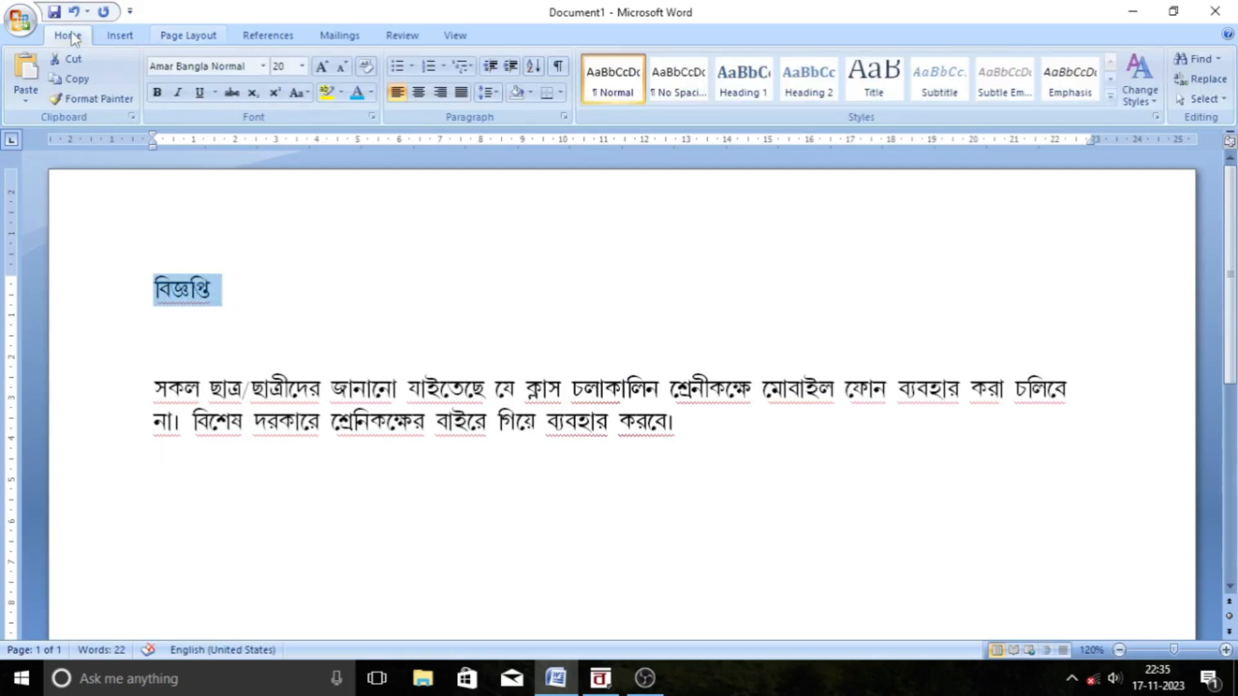
{"action": "left_click", "coordinate": [418, 94]}
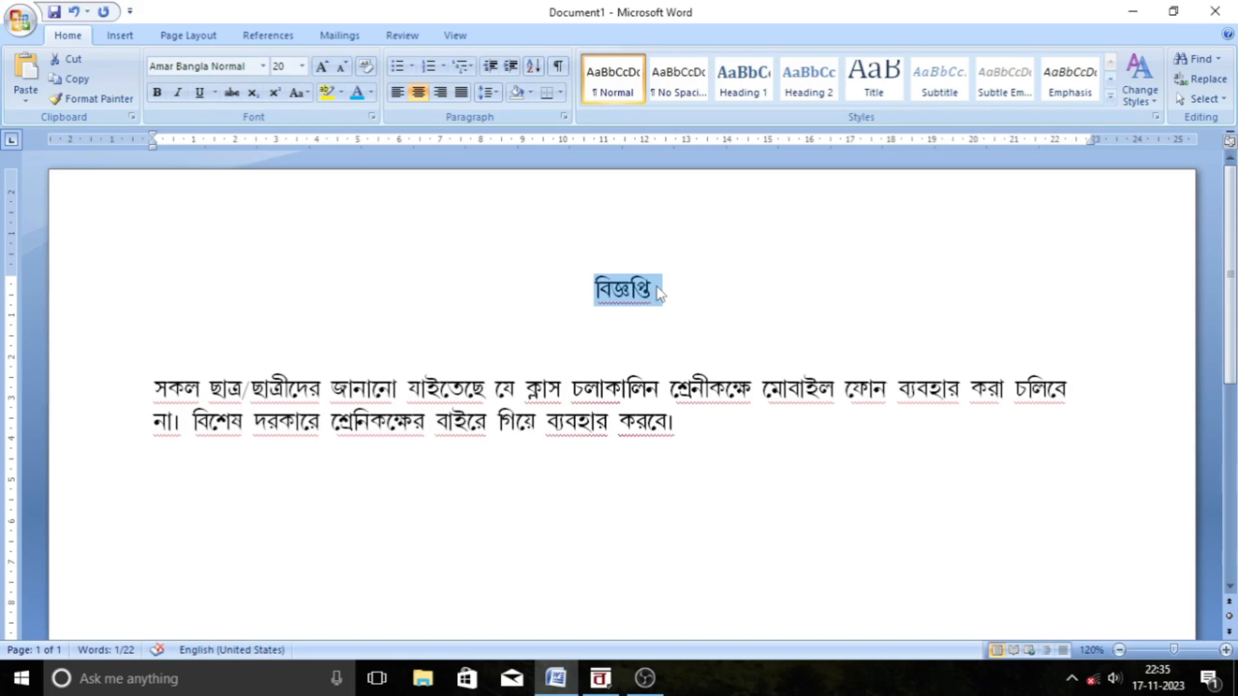
{"action": "left_click", "coordinate": [324, 69]}
{"action": "left_click", "coordinate": [324, 69]}
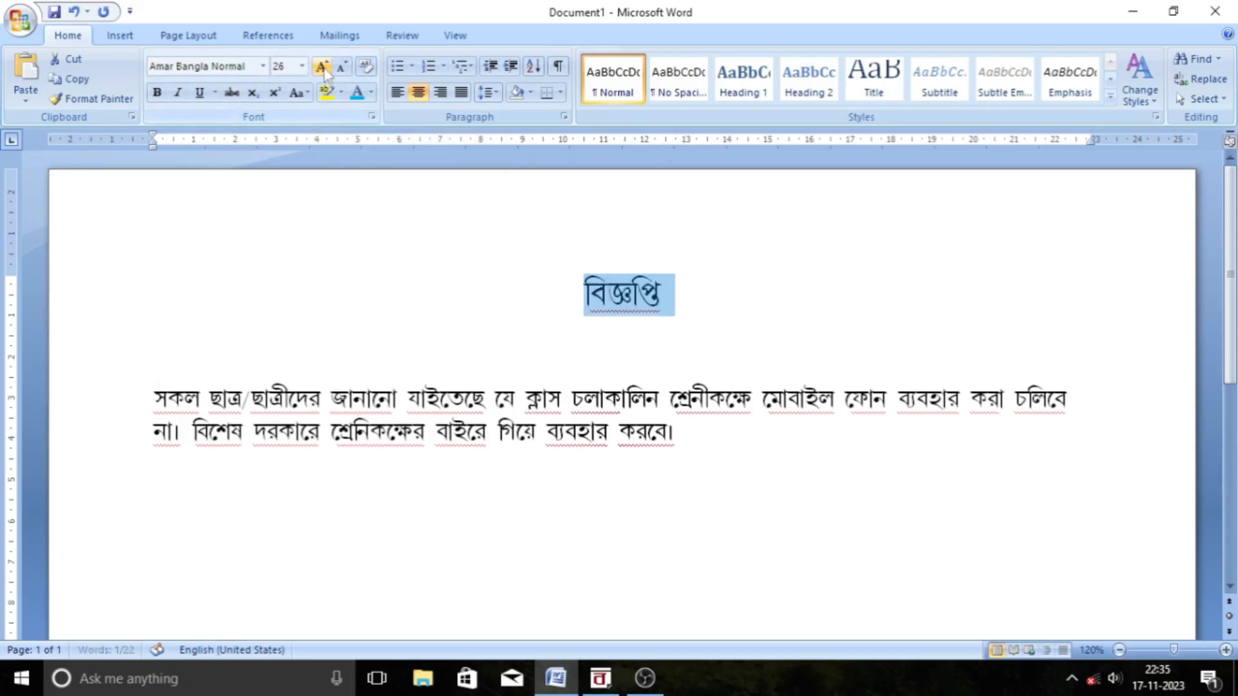
{"action": "left_click", "coordinate": [325, 69]}
{"action": "left_click", "coordinate": [324, 69]}
{"action": "left_click", "coordinate": [324, 69]}
{"action": "left_click", "coordinate": [324, 69]}
{"action": "left_click", "coordinate": [325, 69]}
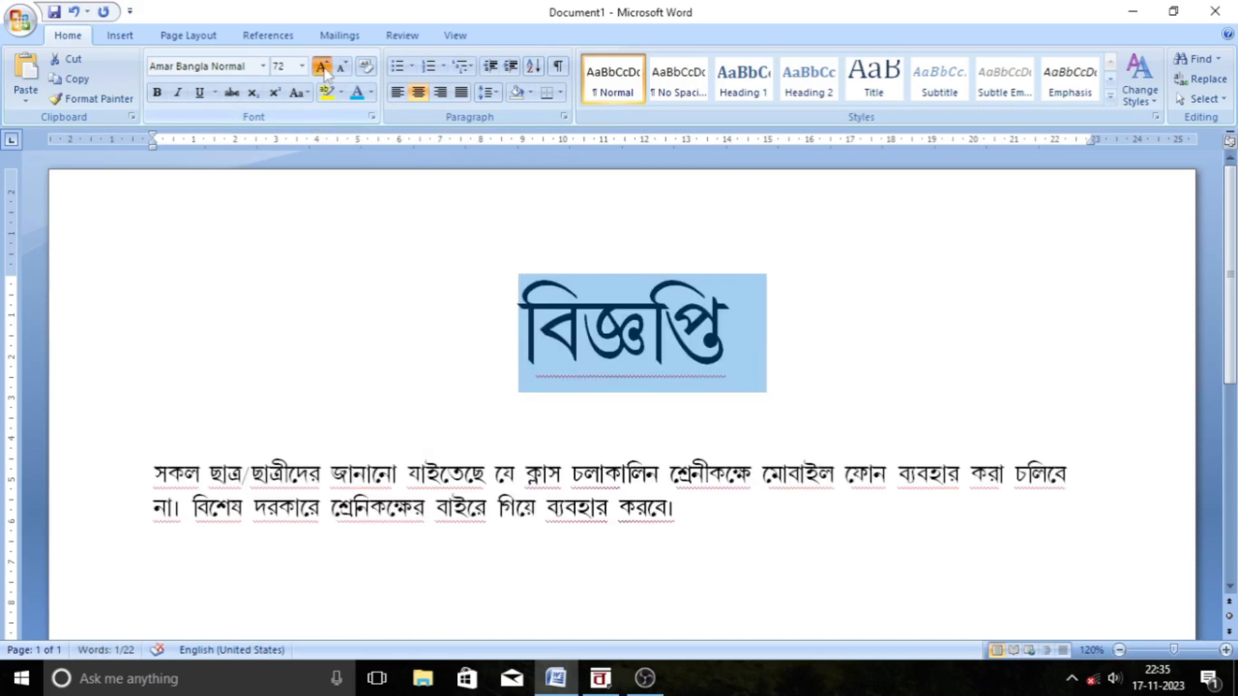
{"action": "left_click", "coordinate": [325, 70]}
{"action": "left_click", "coordinate": [324, 70]}
{"action": "left_click", "coordinate": [324, 70]}
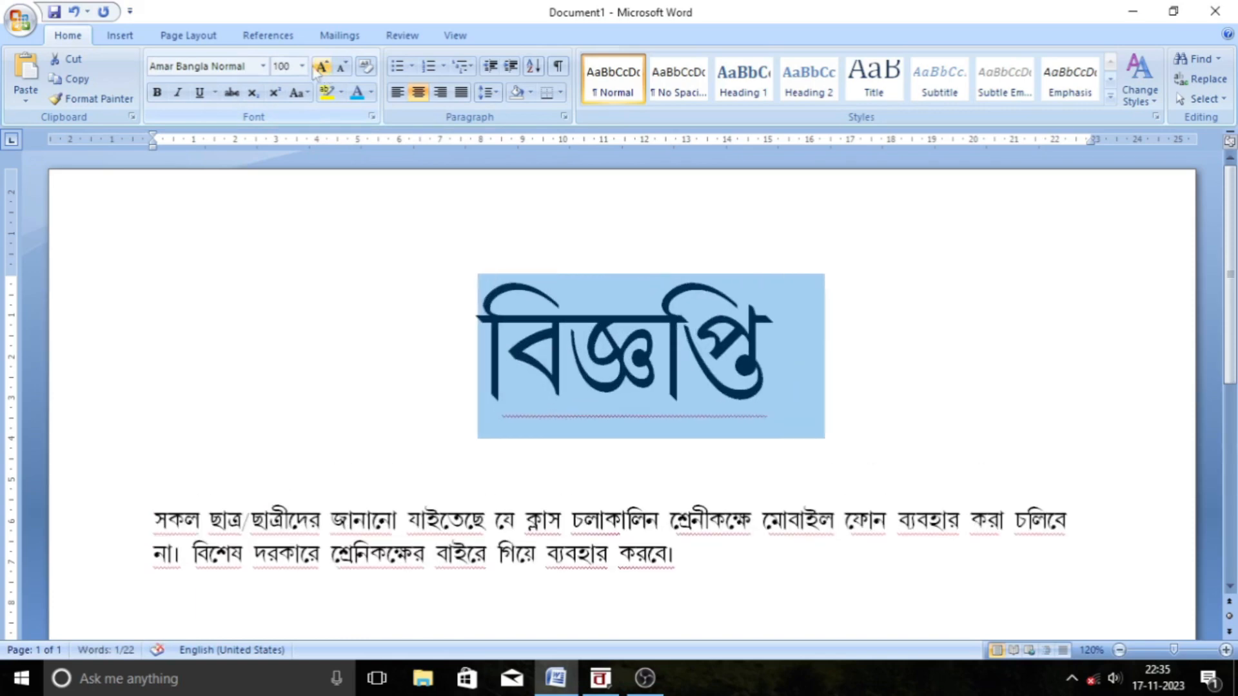
Make the heading bold and underlined, without italics.
{"action": "left_click", "coordinate": [157, 93]}
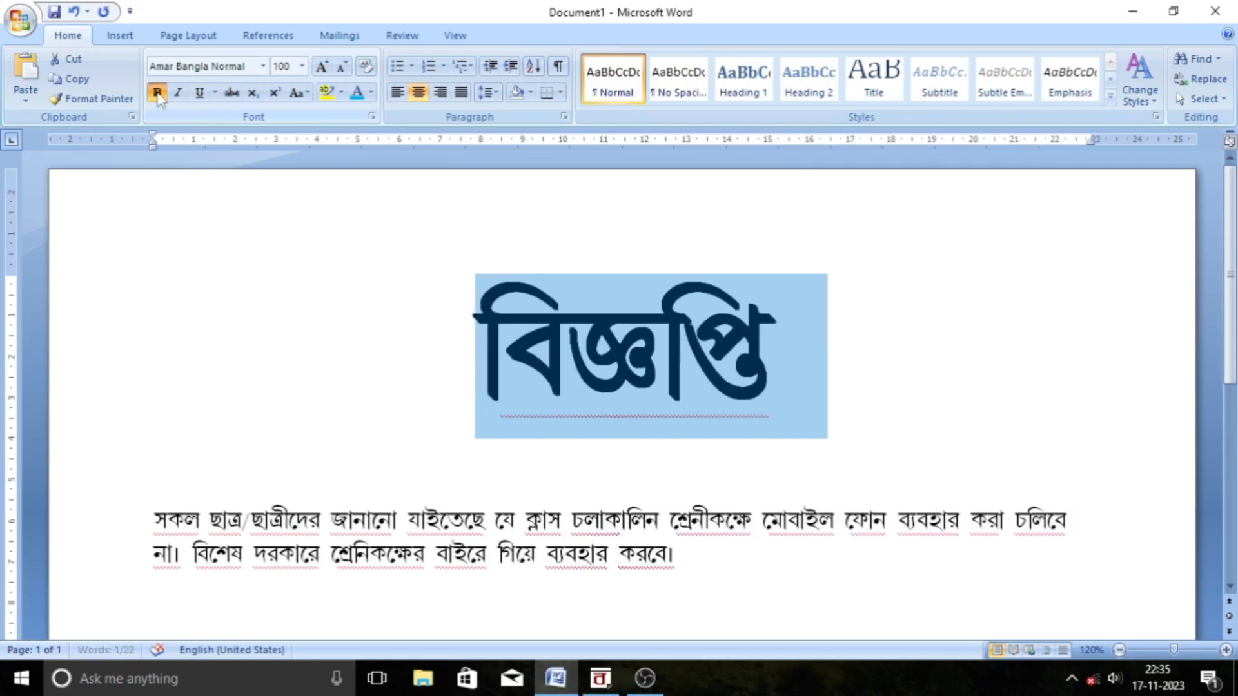
{"action": "left_click", "coordinate": [157, 93]}
{"action": "left_click", "coordinate": [157, 92]}
{"action": "left_click", "coordinate": [180, 94]}
{"action": "left_click", "coordinate": [179, 94]}
{"action": "left_click", "coordinate": [199, 92]}
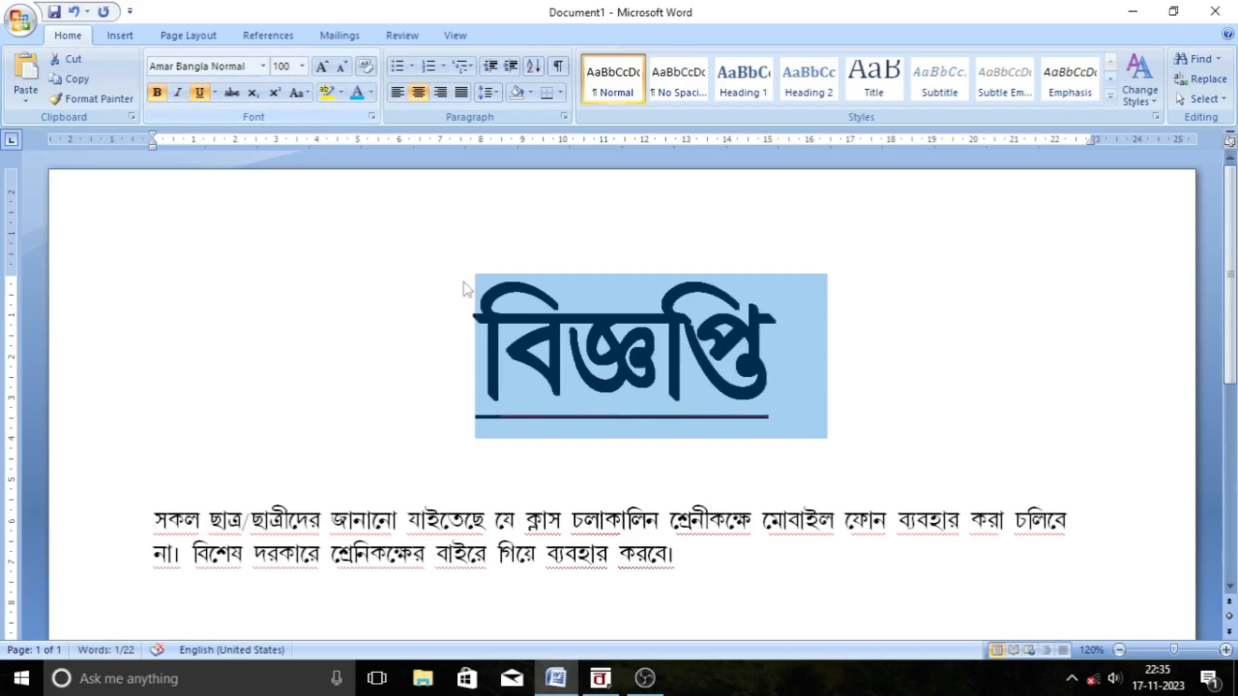
{"action": "left_click", "coordinate": [407, 287]}
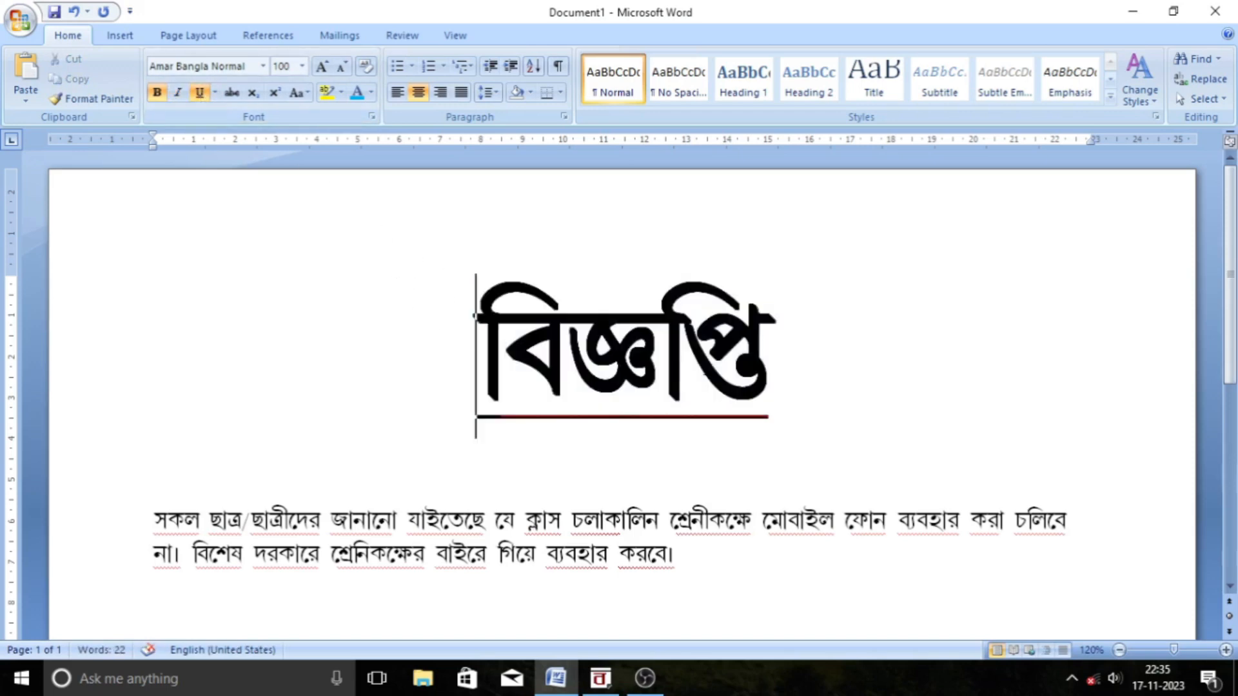
{"action": "left_click", "coordinate": [863, 400]}
Select the notice paragraph below the heading and enlarge its font size to 72.
{"action": "scroll", "coordinate": [651, 526], "scroll_direction": "down", "scroll_amount": 10}
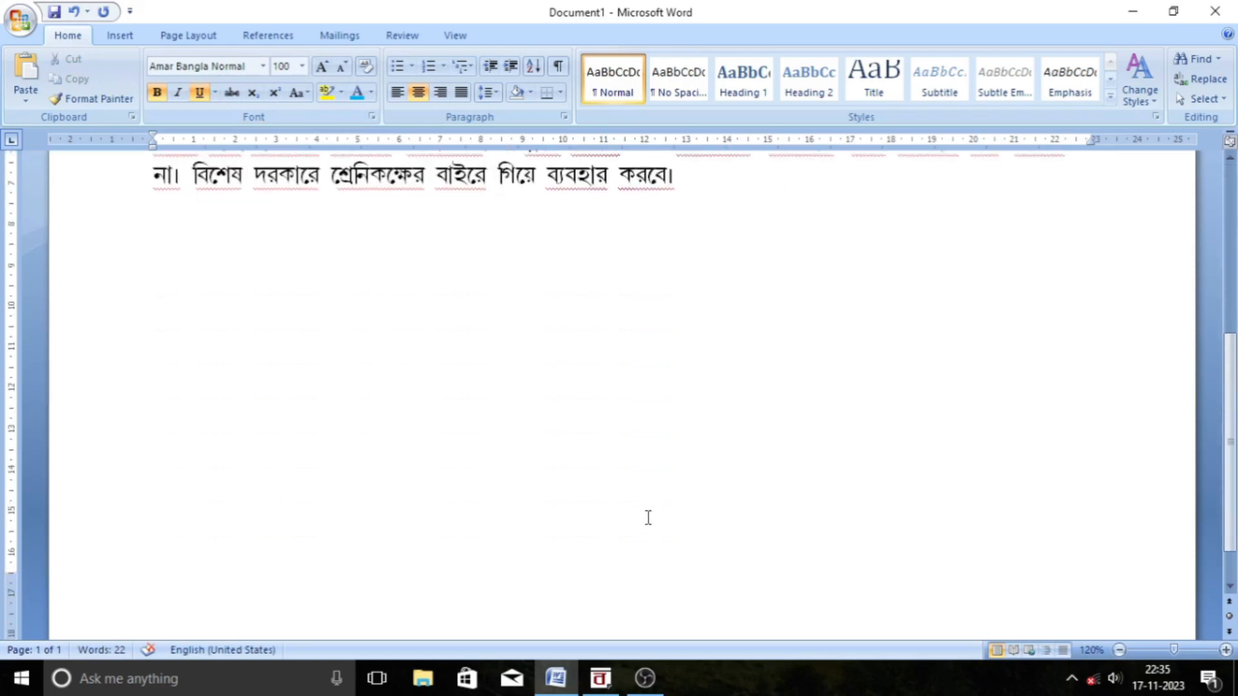
{"action": "scroll", "coordinate": [648, 516], "scroll_direction": "up", "scroll_amount": 6}
{"action": "scroll", "coordinate": [646, 503], "scroll_direction": "up", "scroll_amount": 2}
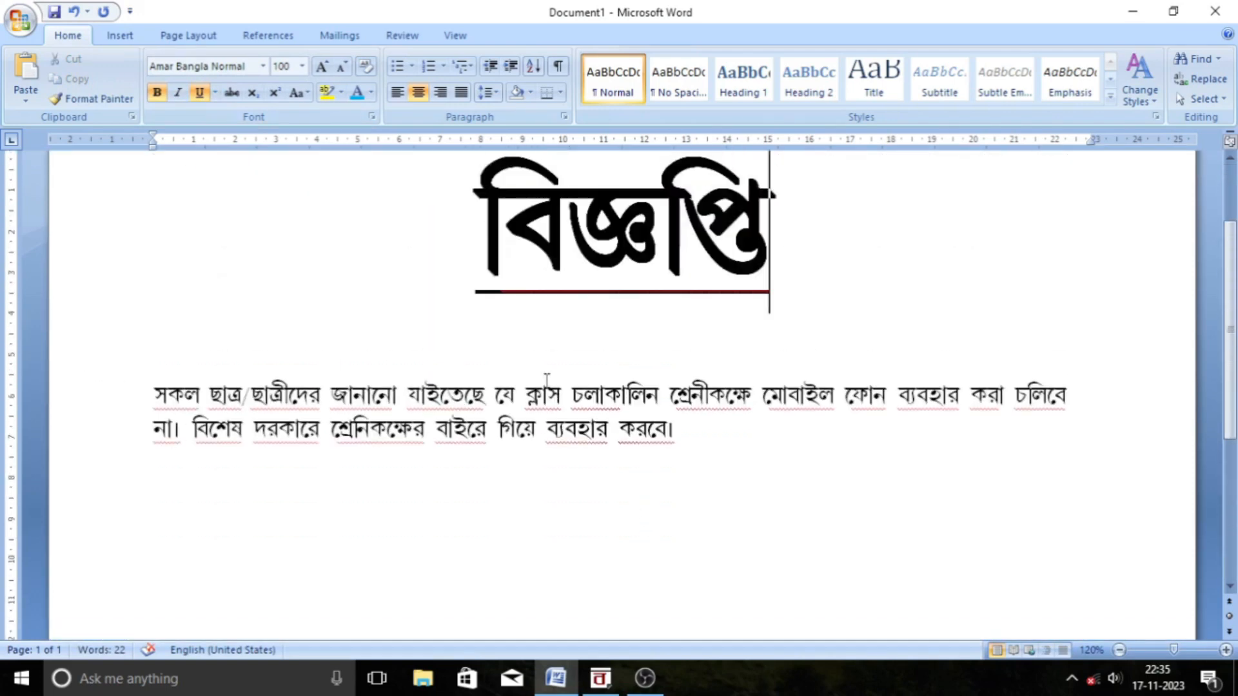
{"action": "left_click_drag", "start_coordinate": [154, 395], "coordinate": [678, 431]}
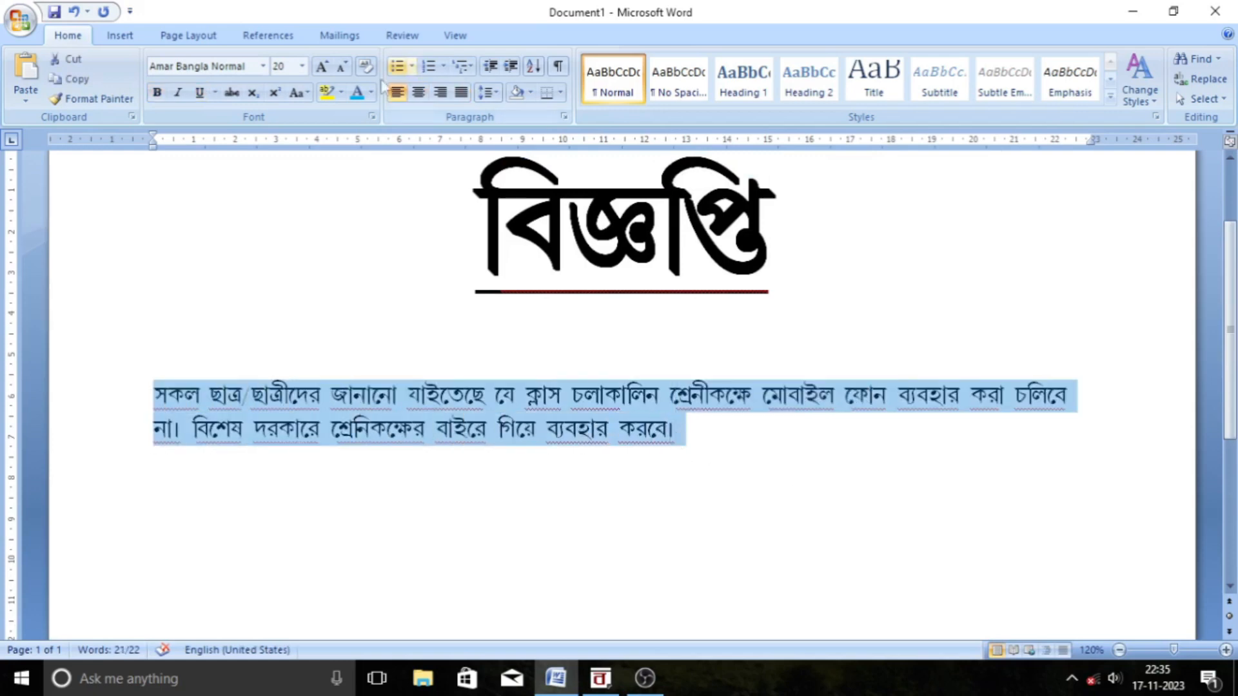
{"action": "left_click", "coordinate": [322, 67]}
{"action": "left_click", "coordinate": [322, 67]}
{"action": "left_click", "coordinate": [322, 67]}
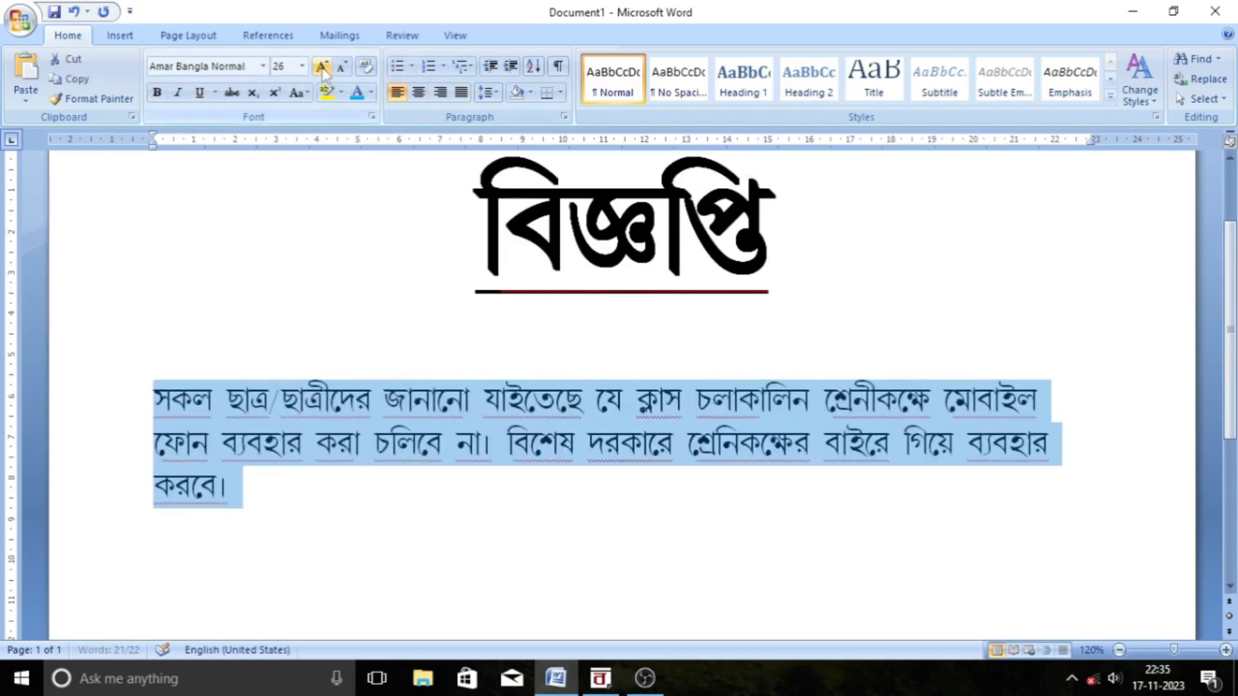
{"action": "left_click", "coordinate": [322, 67]}
{"action": "left_click", "coordinate": [321, 67]}
{"action": "left_click", "coordinate": [322, 67]}
{"action": "left_click", "coordinate": [322, 67]}
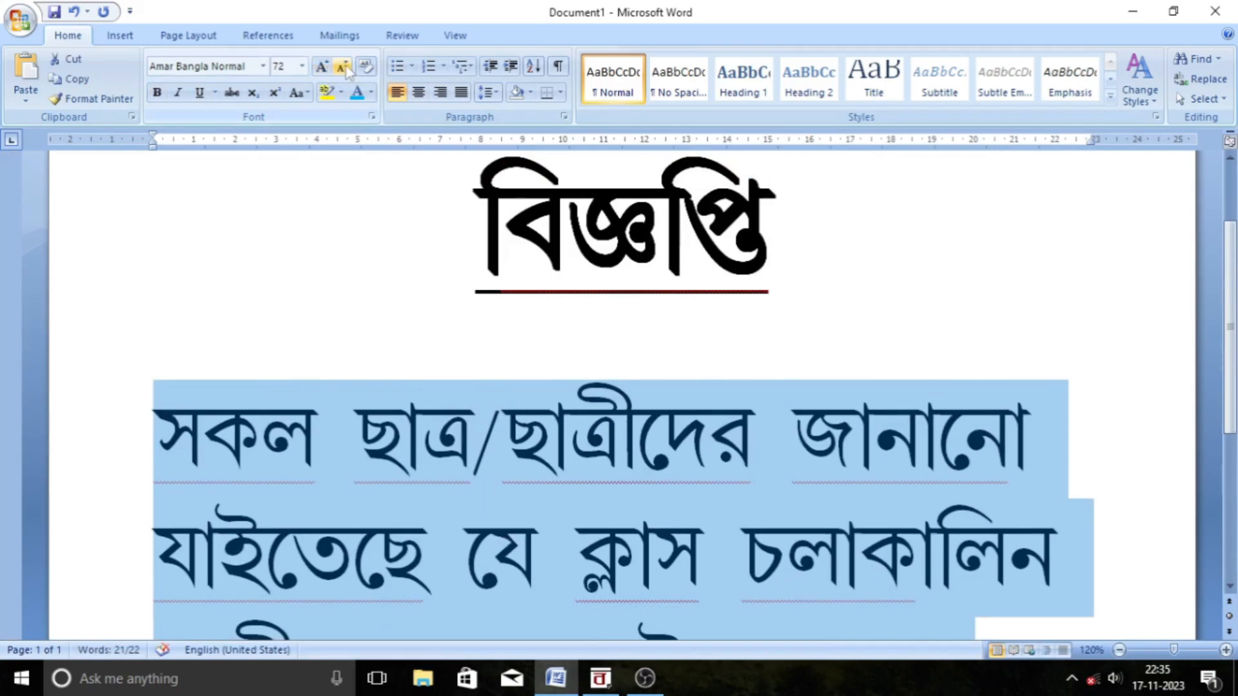
Check how the enlarged paragraph fits the page and reduce its font size to 36.
{"action": "scroll", "coordinate": [550, 427], "scroll_direction": "down", "scroll_amount": 6}
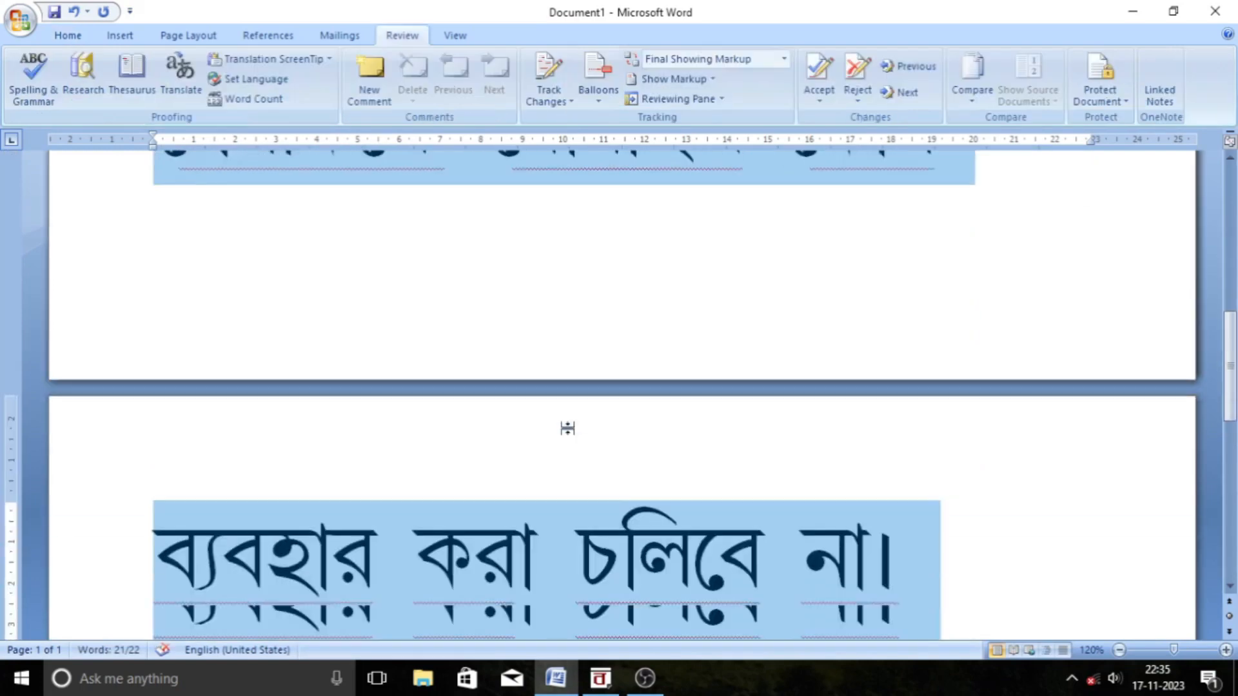
{"action": "scroll", "coordinate": [570, 427], "scroll_direction": "up", "scroll_amount": 2}
{"action": "scroll", "coordinate": [572, 424], "scroll_direction": "down", "scroll_amount": 1}
{"action": "scroll", "coordinate": [572, 426], "scroll_direction": "down", "scroll_amount": 3}
{"action": "scroll", "coordinate": [573, 435], "scroll_direction": "down", "scroll_amount": 1}
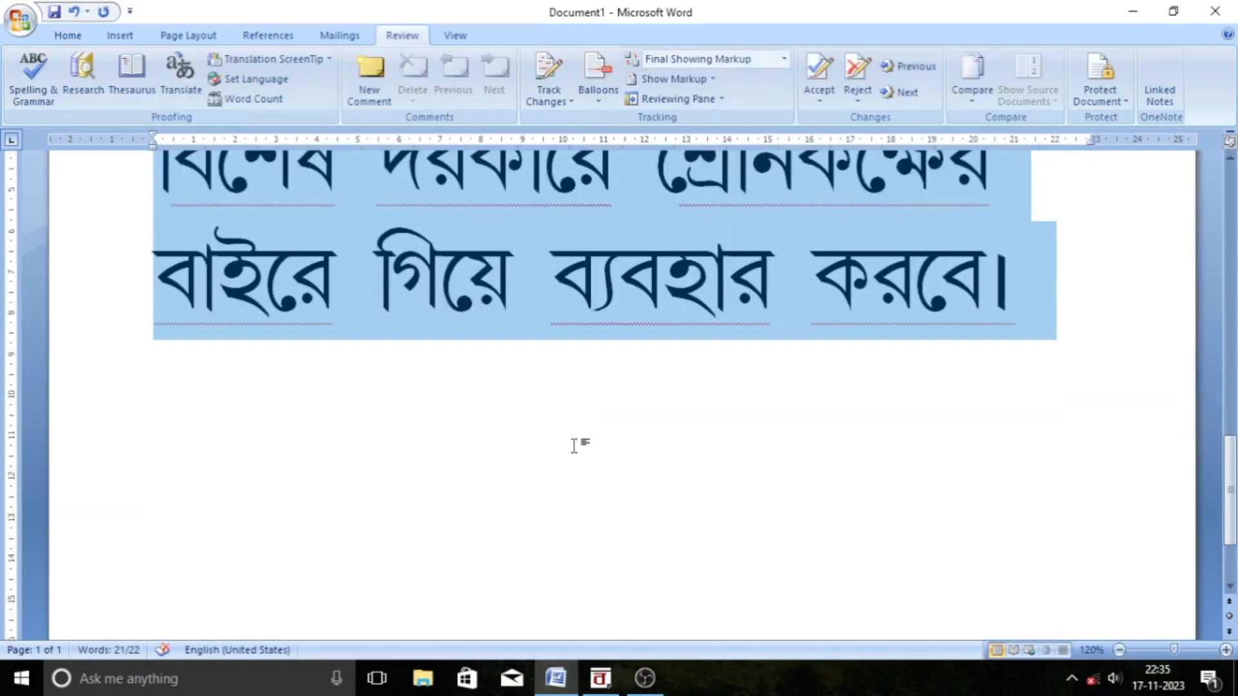
{"action": "scroll", "coordinate": [575, 443], "scroll_direction": "up", "scroll_amount": 1}
{"action": "scroll", "coordinate": [342, 229], "scroll_direction": "up", "scroll_amount": 4}
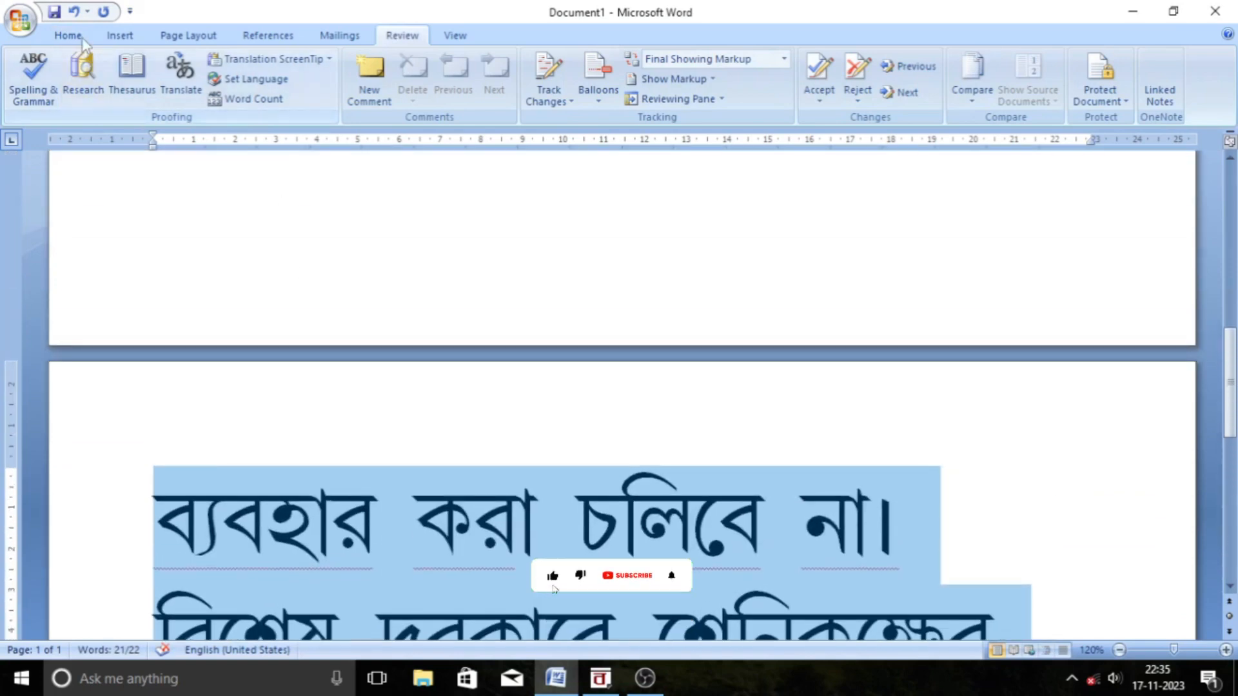
{"action": "left_click", "coordinate": [72, 37]}
{"action": "double_click", "coordinate": [341, 67]}
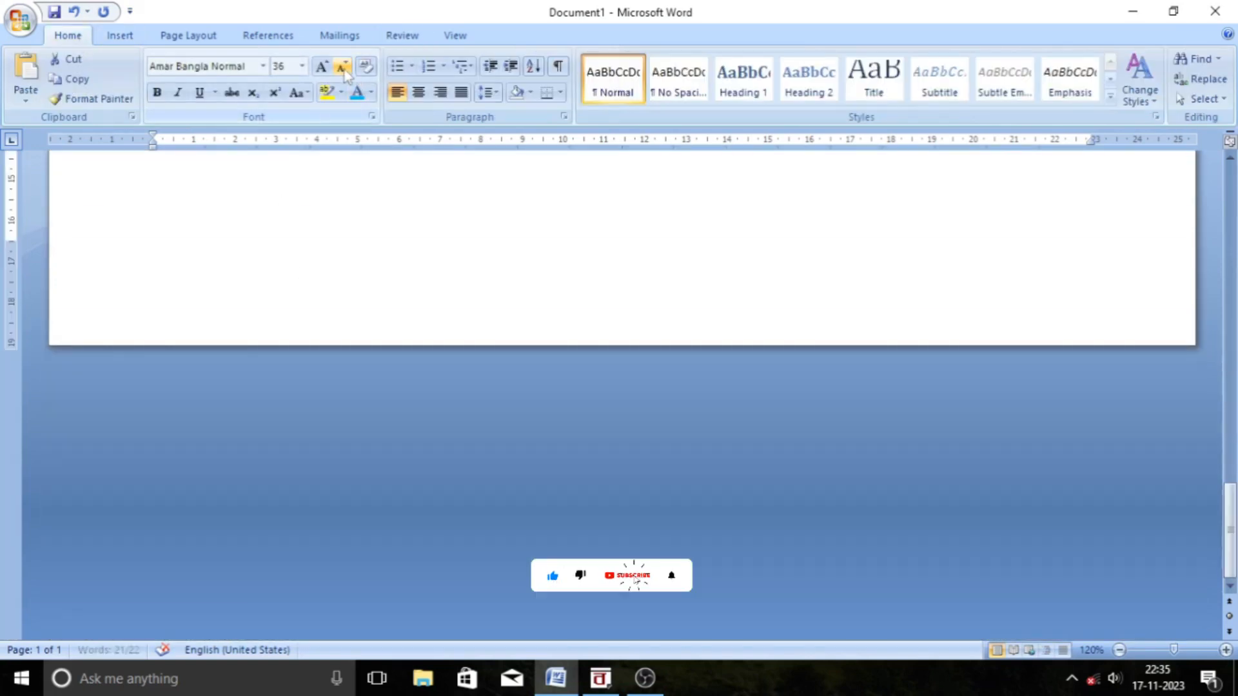
{"action": "scroll", "coordinate": [415, 331], "scroll_direction": "up", "scroll_amount": 5}
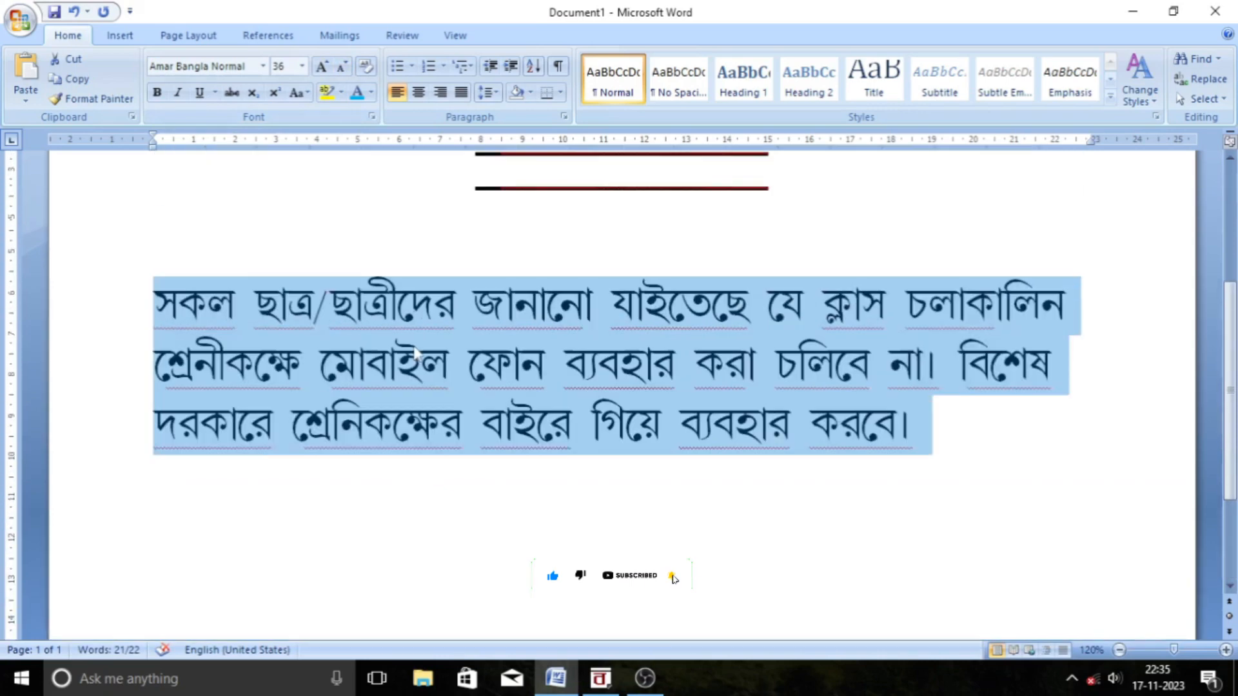
{"action": "scroll", "coordinate": [416, 358], "scroll_direction": "down", "scroll_amount": 5}
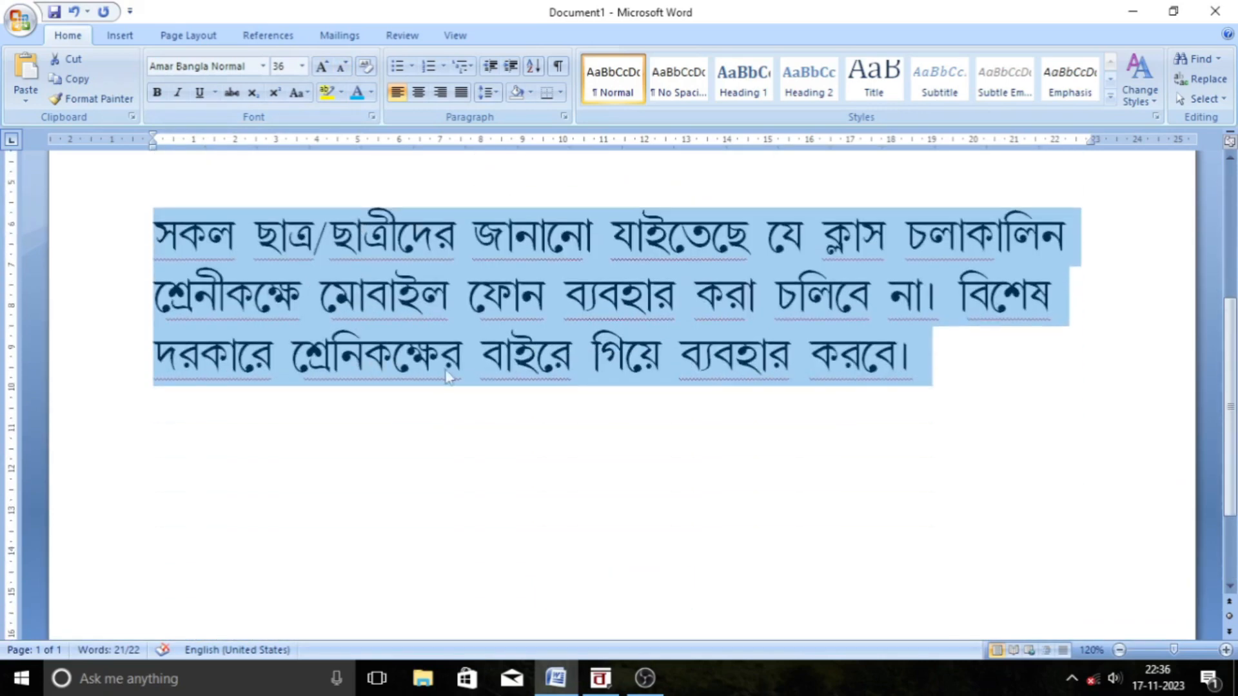
{"action": "left_click", "coordinate": [437, 383]}
{"action": "scroll", "coordinate": [490, 380], "scroll_direction": "up", "scroll_amount": 5}
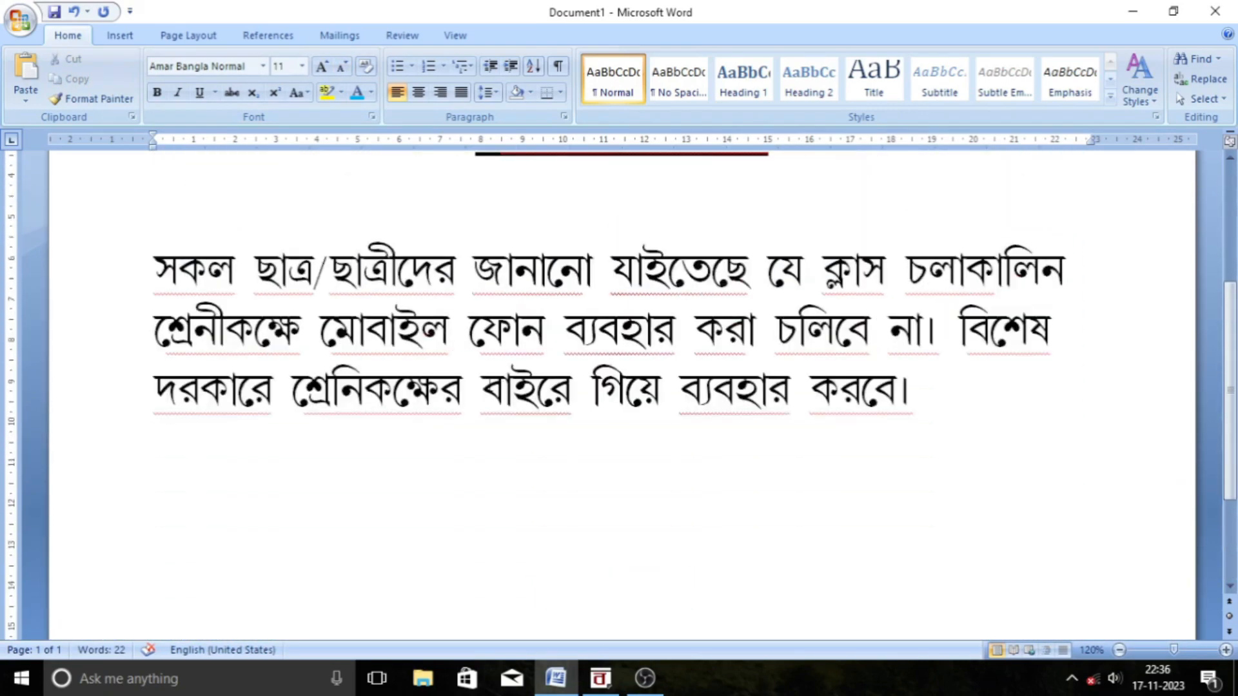
{"action": "scroll", "coordinate": [487, 380], "scroll_direction": "down", "scroll_amount": 3}
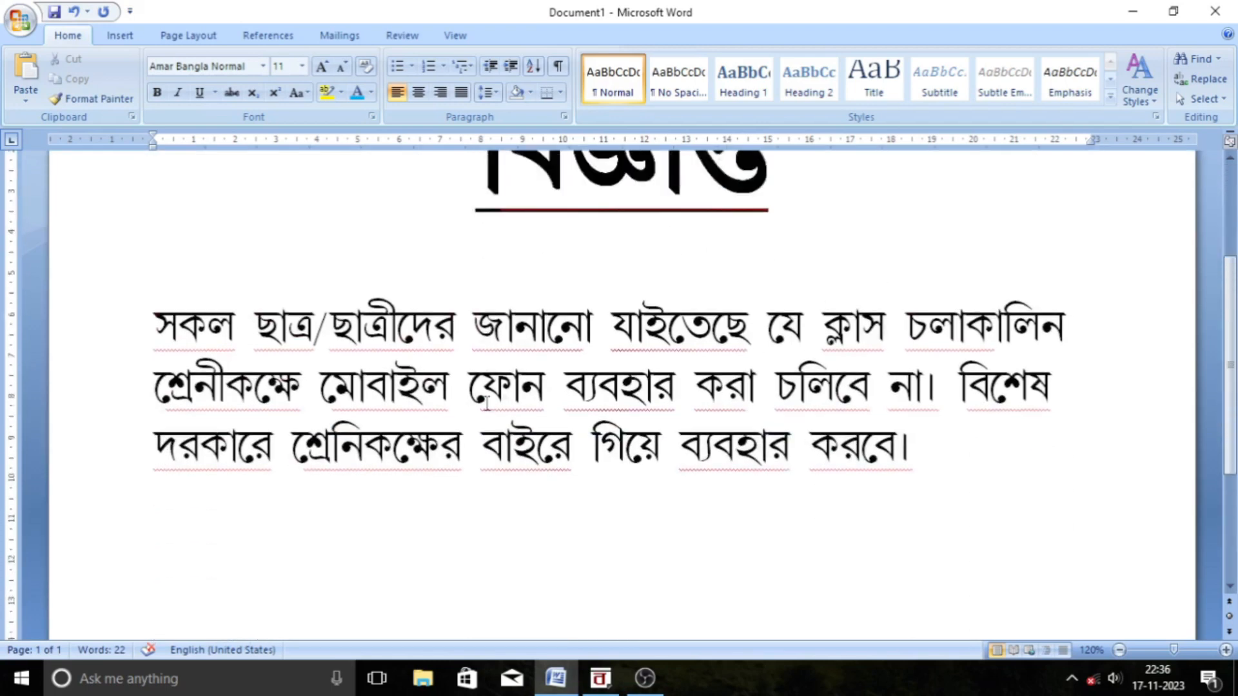
Switch to BanglaWord and copy the line আনুমত্যানুসারে below the notice paragraph.
{"action": "scroll", "coordinate": [486, 403], "scroll_direction": "up", "scroll_amount": 1}
{"action": "scroll", "coordinate": [487, 403], "scroll_direction": "down", "scroll_amount": 1}
{"action": "scroll", "coordinate": [487, 405], "scroll_direction": "down", "scroll_amount": 5}
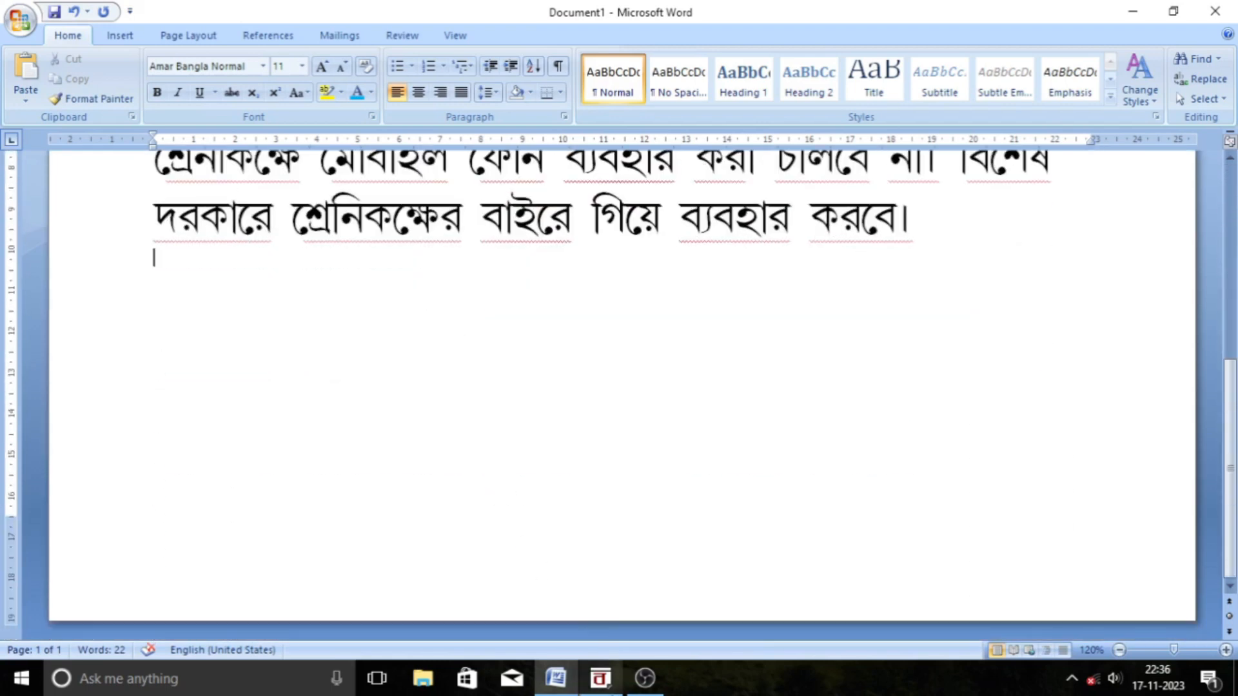
{"action": "left_click", "coordinate": [600, 677]}
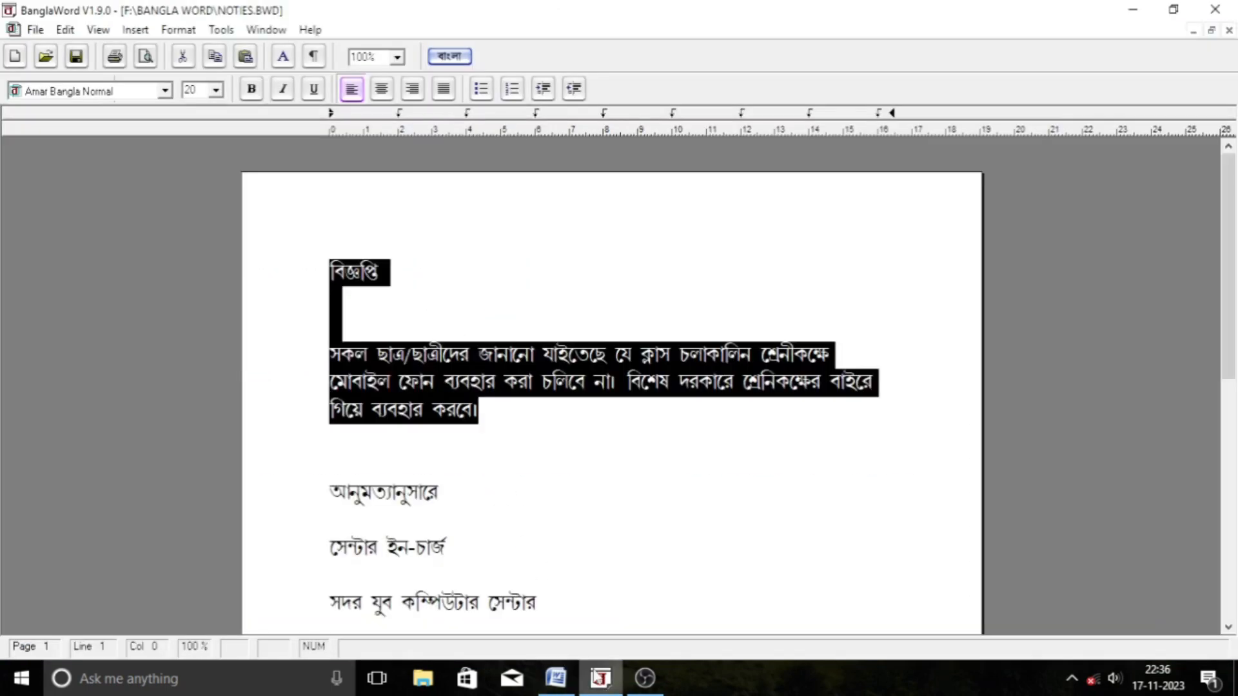
{"action": "left_click", "coordinate": [323, 498]}
{"action": "left_click_drag", "start_coordinate": [324, 498], "coordinate": [459, 505]}
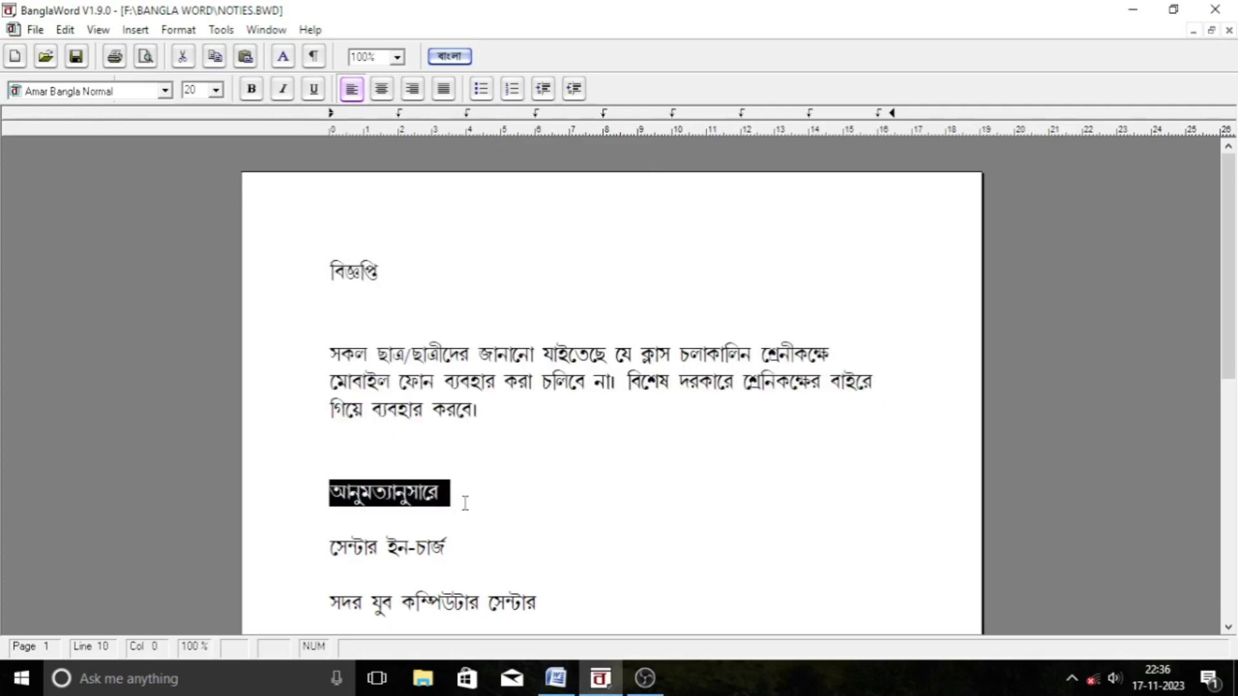
Return to Word, paste আনুমত্যানুসারে in the right half of the page below the paragraph, and indent it two more tab stops.
{"action": "left_click", "coordinate": [555, 677]}
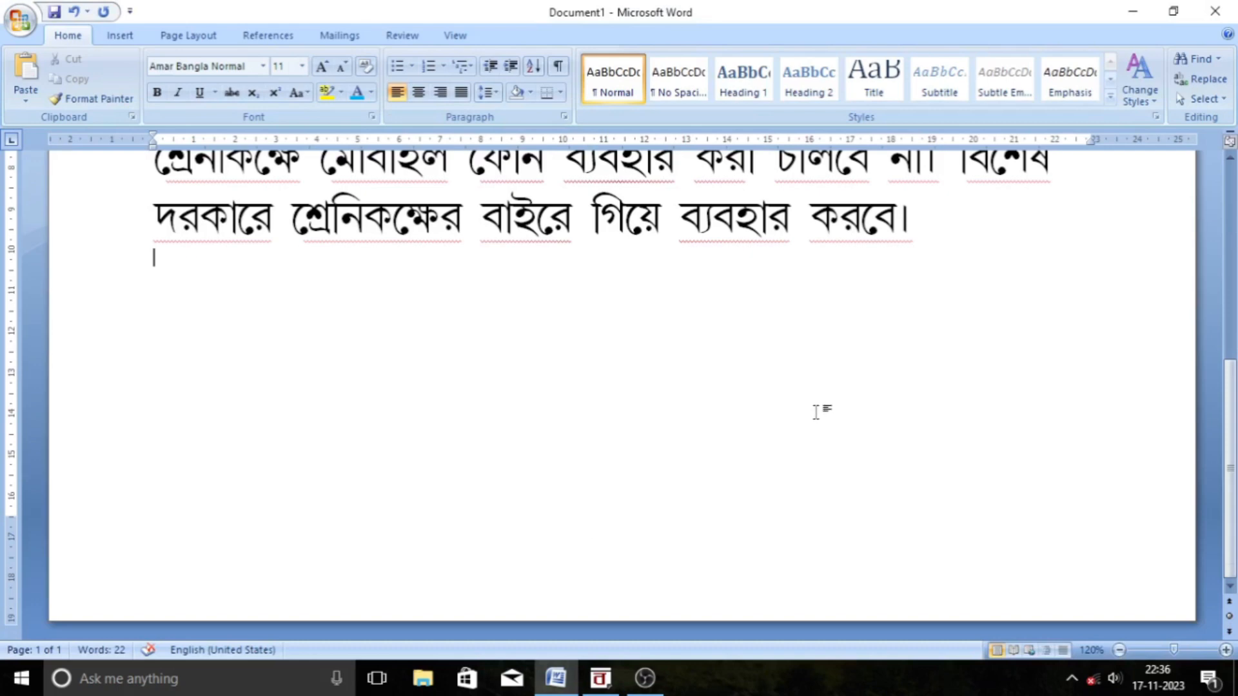
{"action": "key", "text": "ctrl+z"}
{"action": "key", "text": "ctrl+y"}
{"action": "double_click", "coordinate": [755, 376]}
{"action": "type", "text": "আনুমত্যানুসারে"}
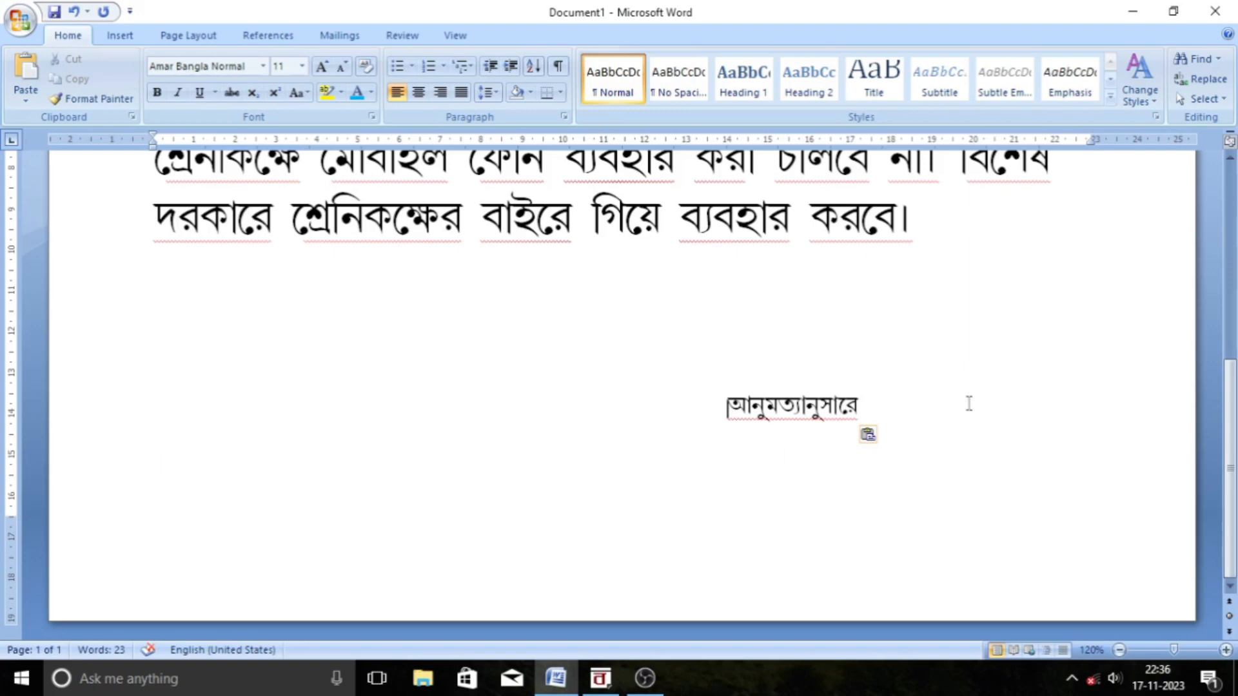
{"action": "key", "text": "Tab"}
{"action": "key", "text": "Tab"}
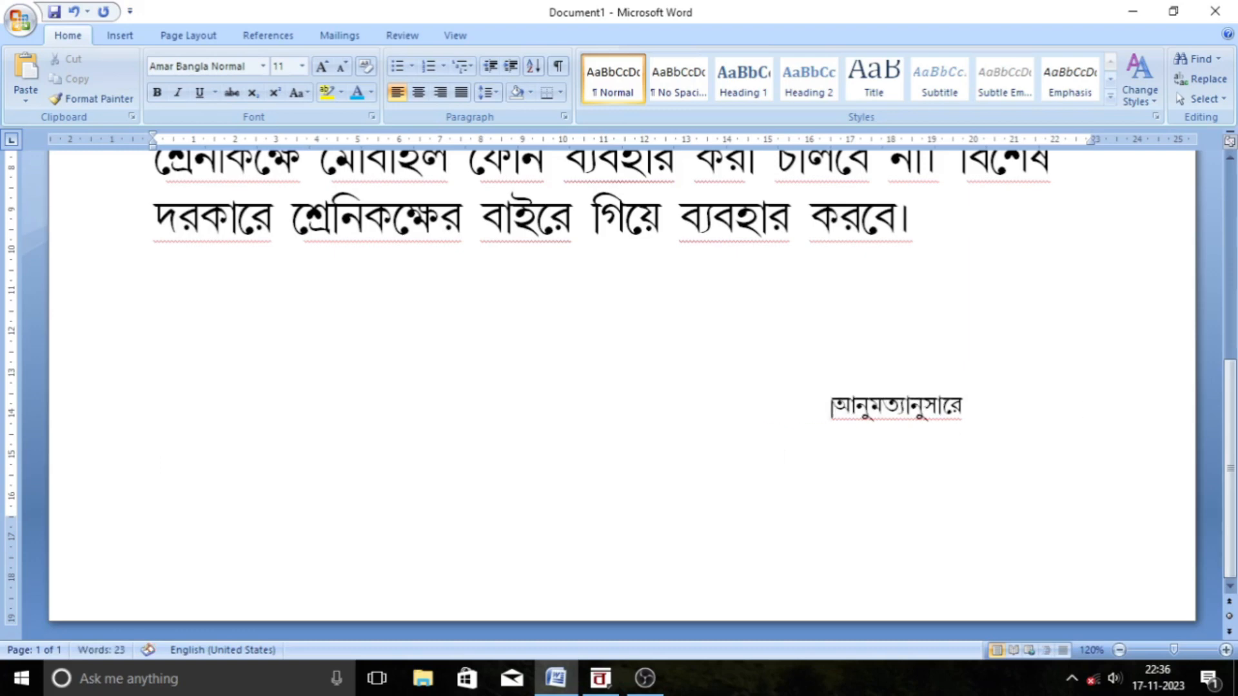
Enlarge আনুমত্যানুসারে to font size 26 and underline it.
{"action": "left_click_drag", "start_coordinate": [973, 413], "coordinate": [833, 408]}
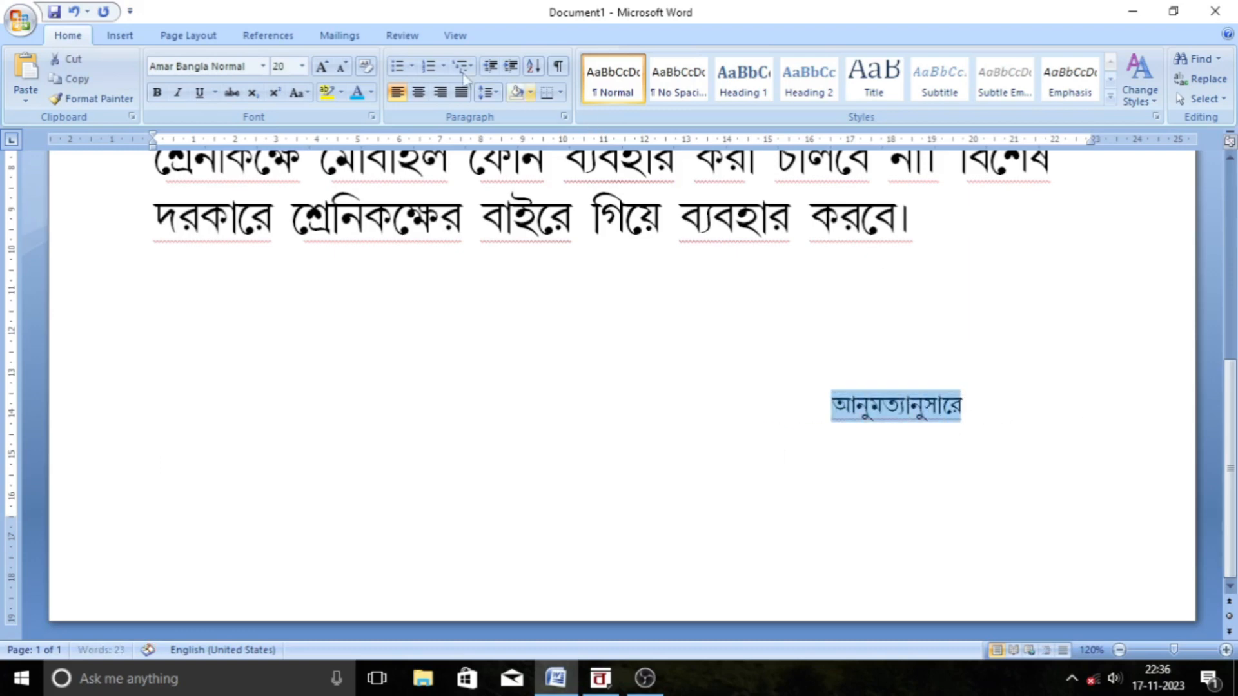
{"action": "left_click", "coordinate": [321, 67]}
{"action": "left_click", "coordinate": [322, 67]}
{"action": "left_click", "coordinate": [322, 67]}
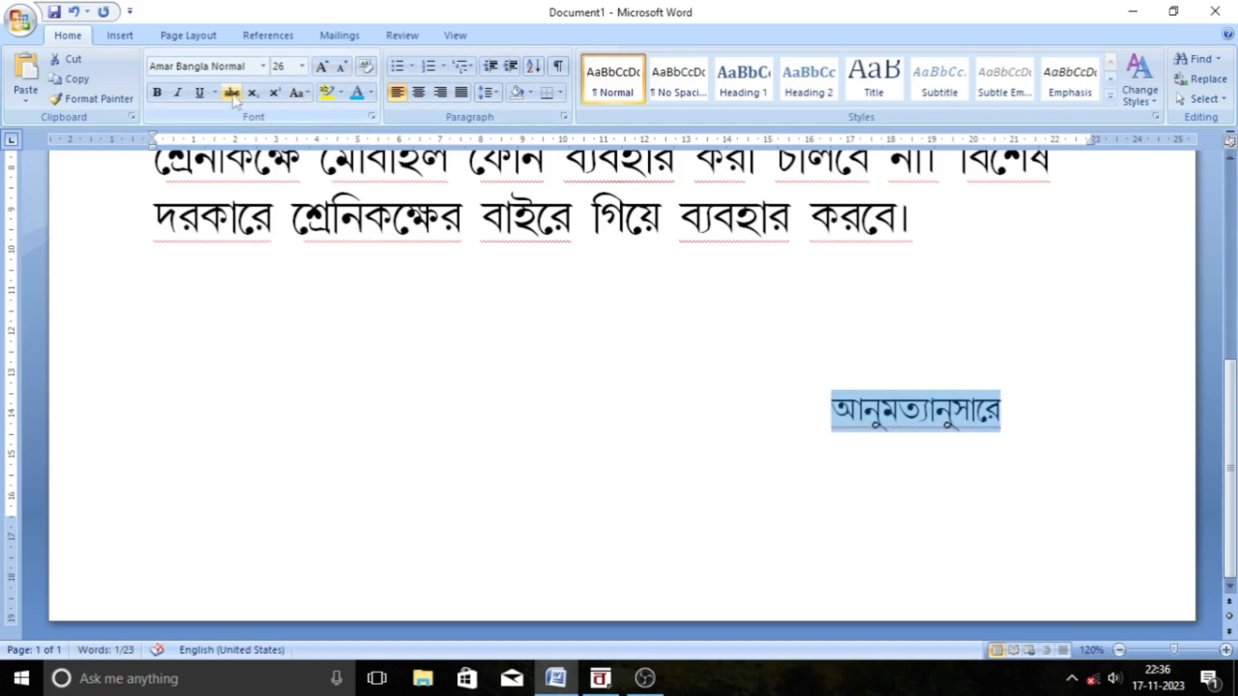
{"action": "left_click", "coordinate": [459, 287]}
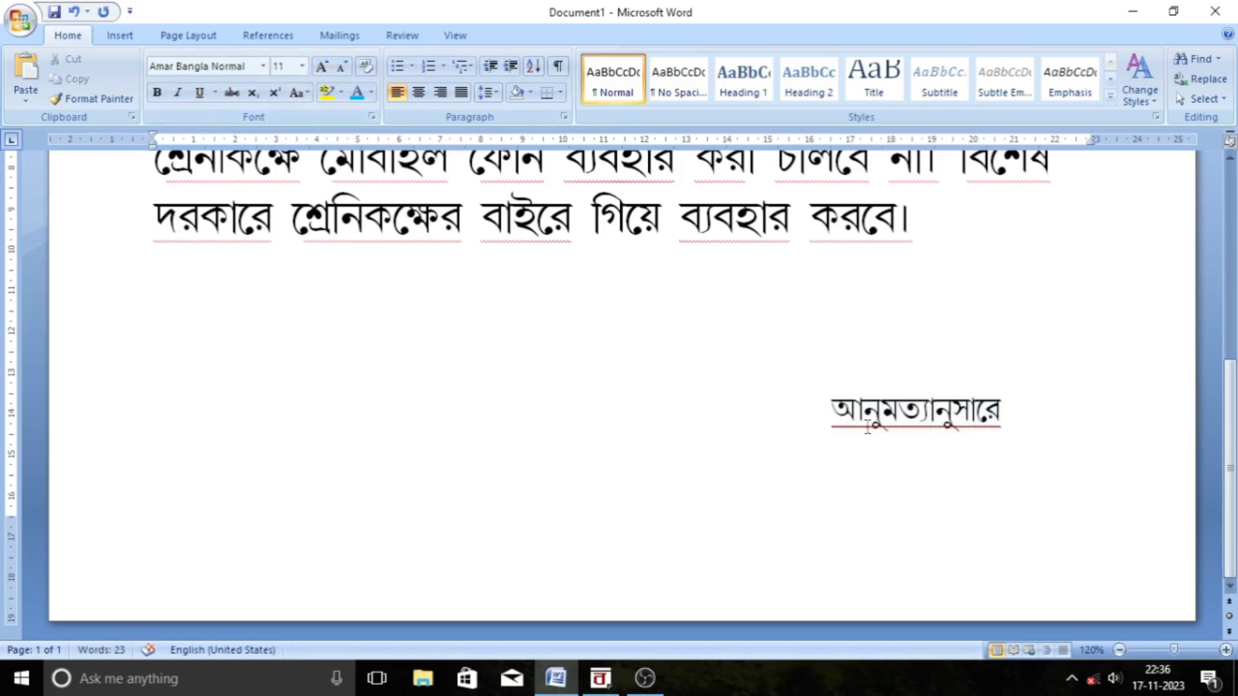
Copy the lines সেন্টার ইন-চার্জ and সদর যুব কম্পিউটার সেন্টার from BanglaWord and return to the end of আনুমত্যানুসারে in Word.
{"action": "left_click", "coordinate": [600, 674]}
{"action": "scroll", "coordinate": [377, 519], "scroll_direction": "down", "scroll_amount": 3}
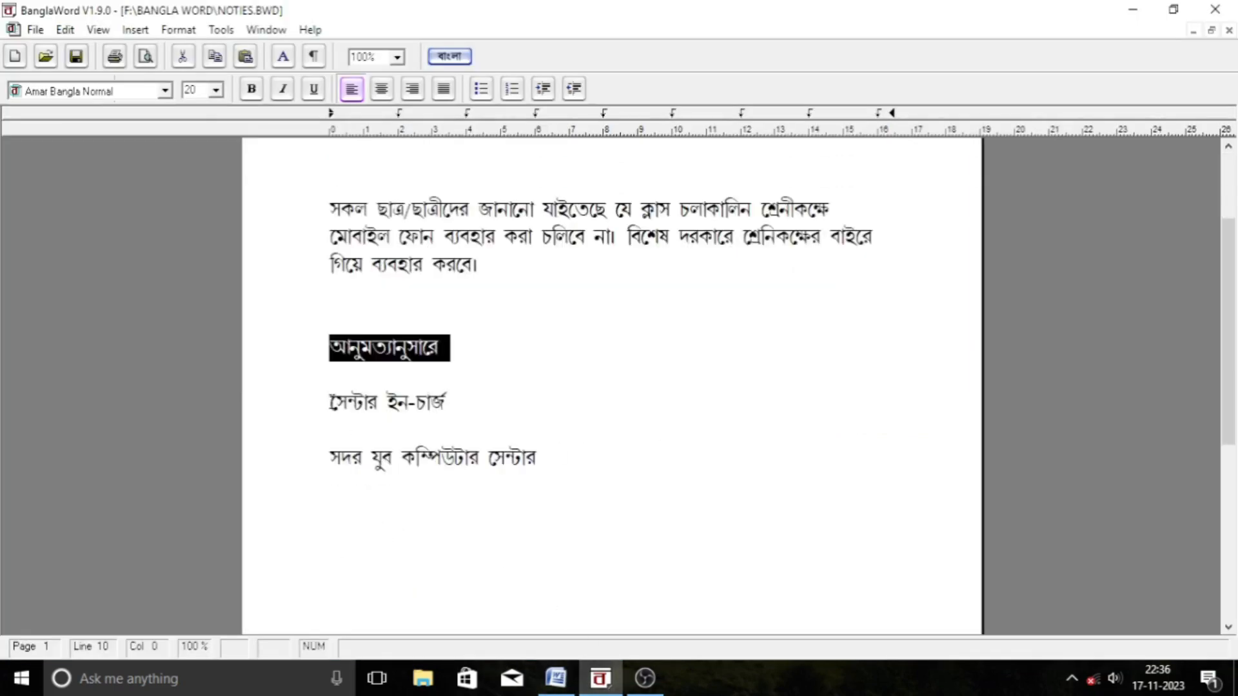
{"action": "left_click_drag", "start_coordinate": [329, 401], "coordinate": [533, 474]}
{"action": "key", "text": "ctrl+c"}
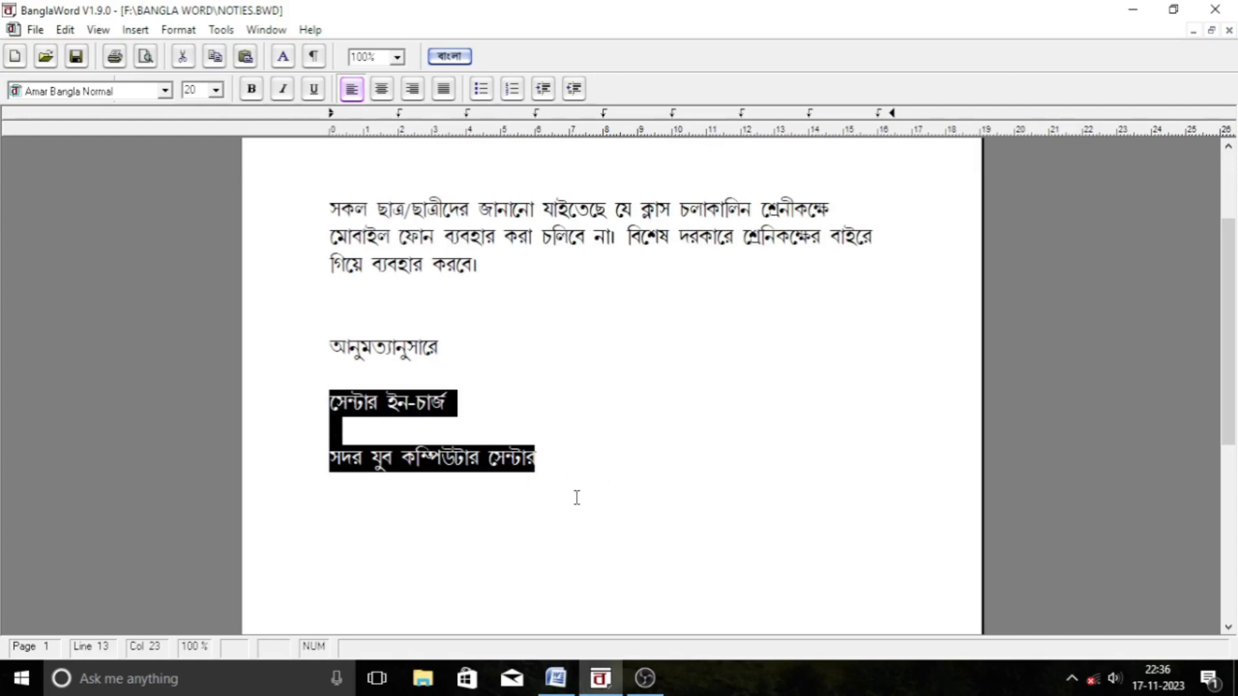
{"action": "left_click", "coordinate": [556, 677]}
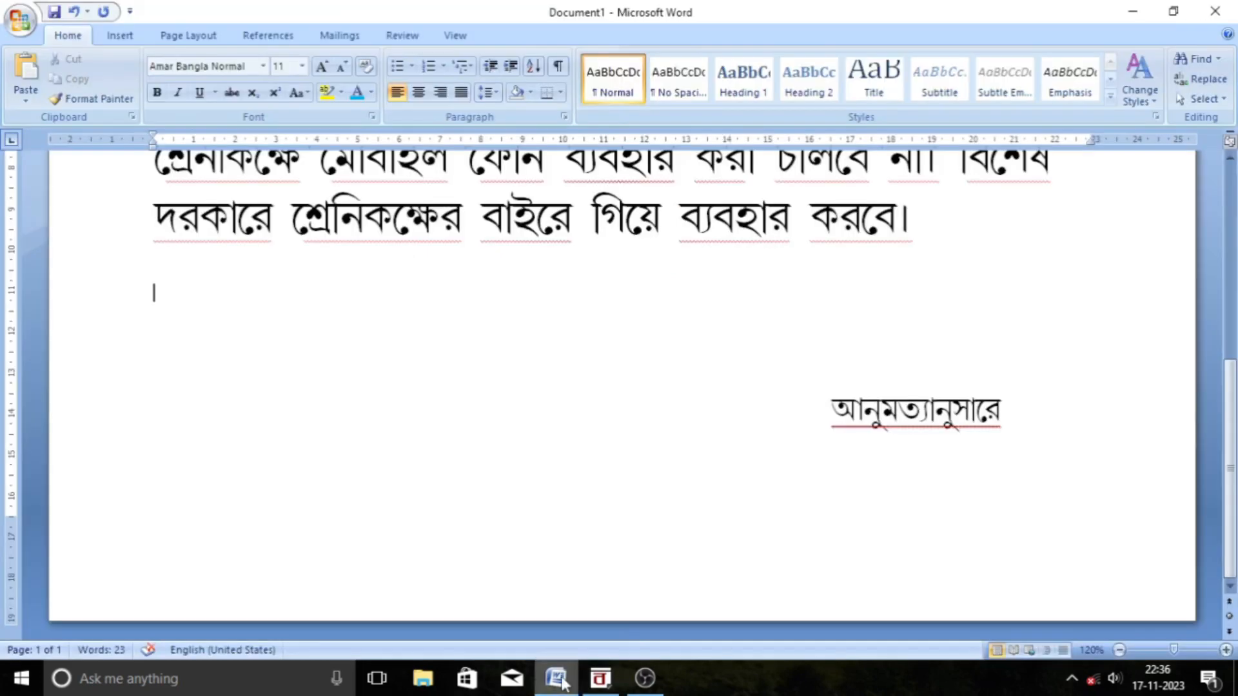
{"action": "double_click", "coordinate": [1011, 419]}
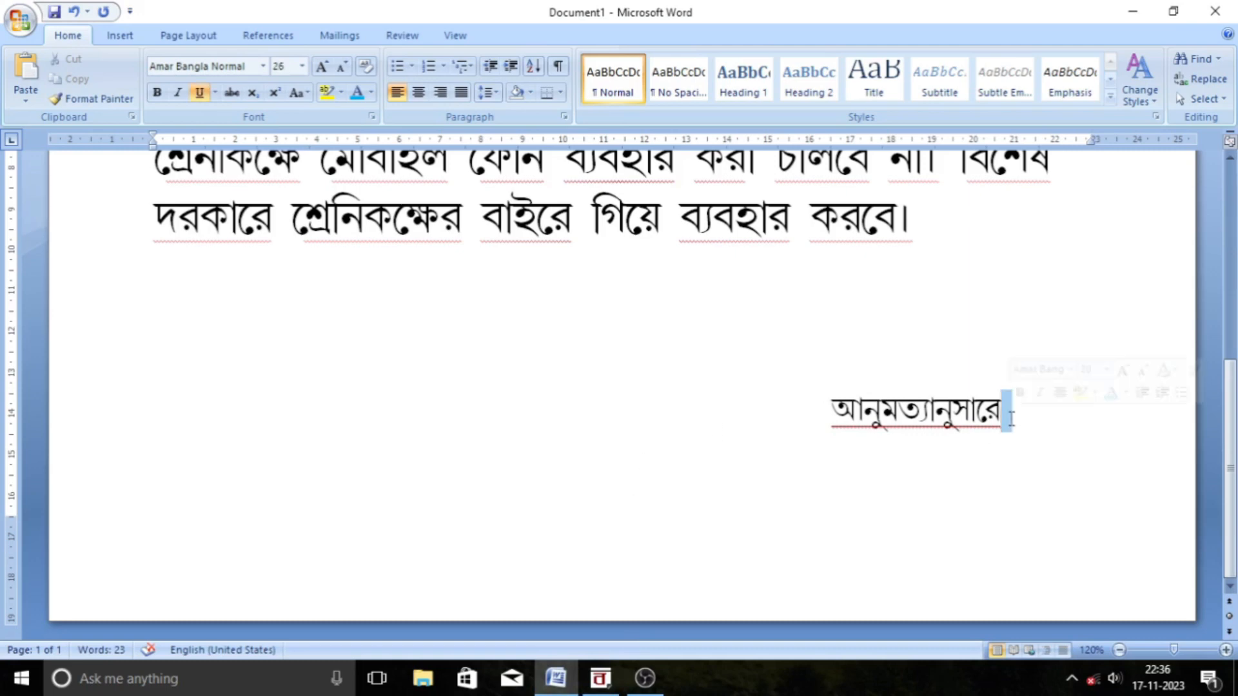
{"action": "key", "text": "Return"}
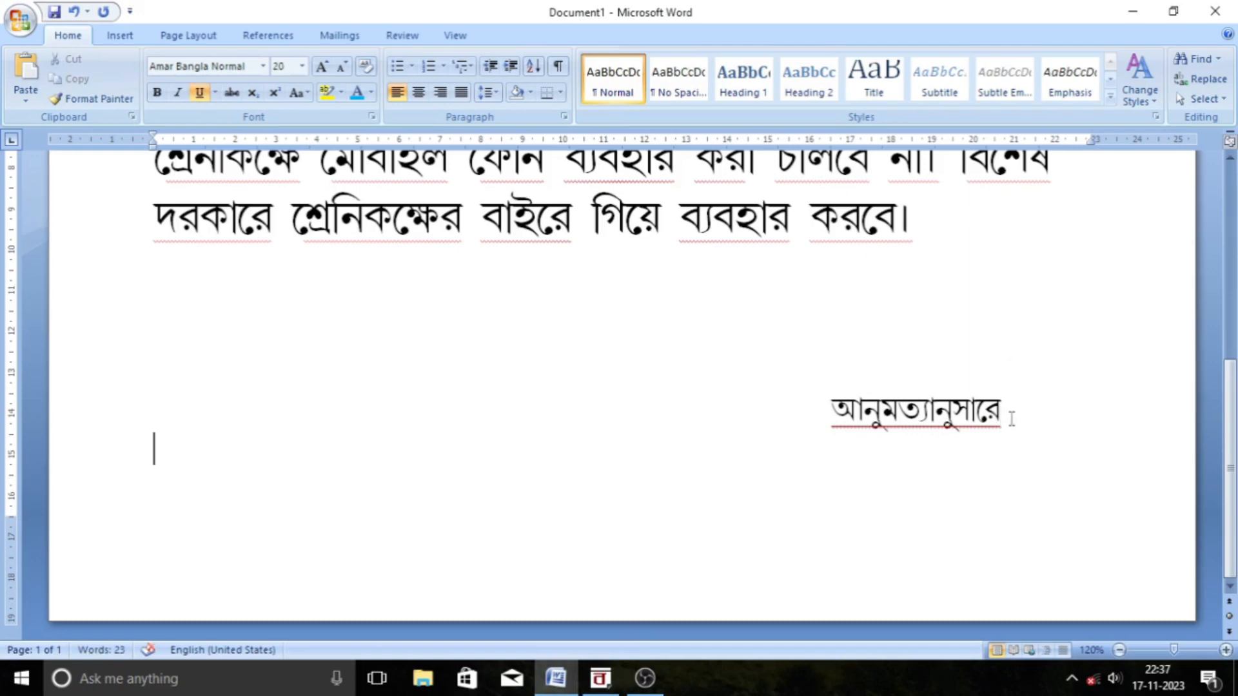
{"action": "key", "text": "Tab"}
{"action": "key", "text": "Tab"}
{"action": "key", "text": "Tab"}
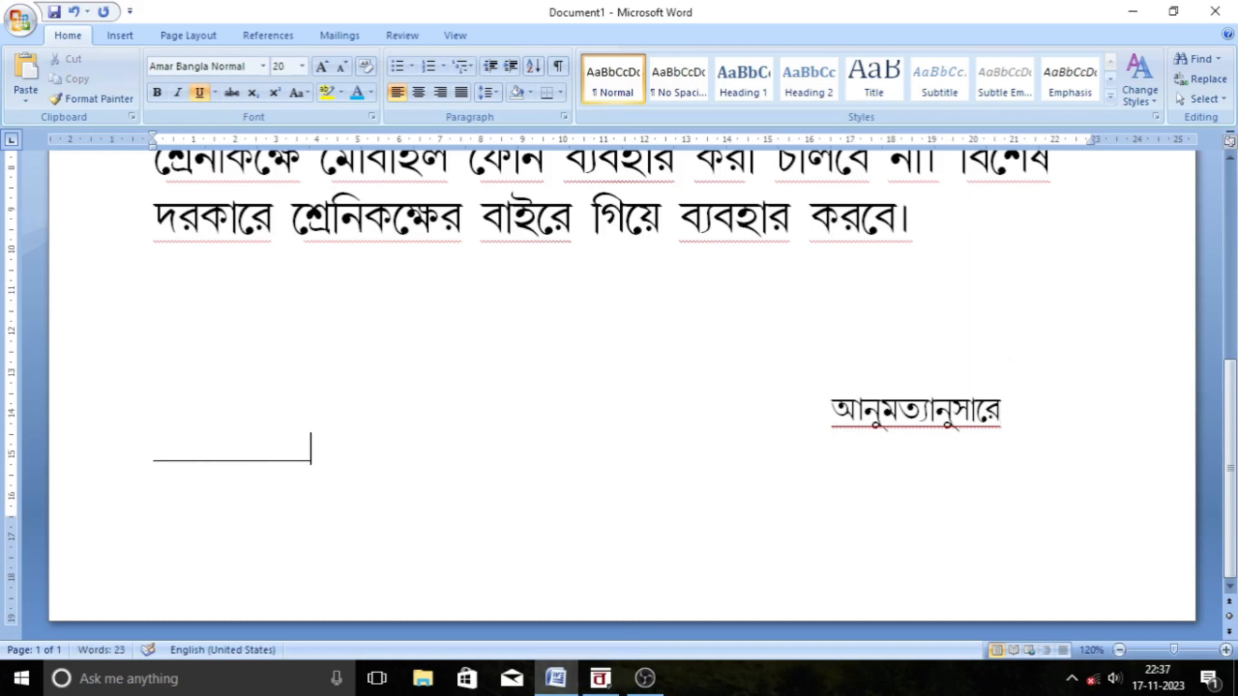
{"action": "key", "text": "BackSpace"}
{"action": "key", "text": "BackSpace"}
{"action": "key", "text": "BackSpace"}
{"action": "key", "text": "BackSpace"}
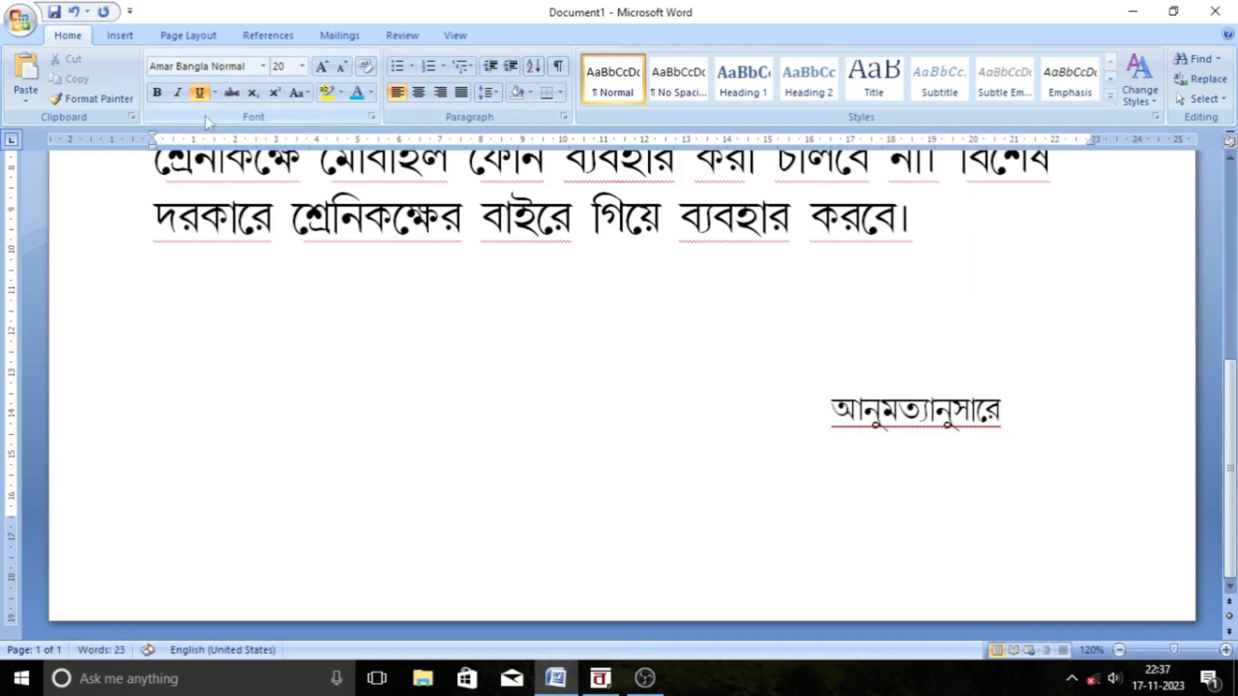
Turn off underlining and paste the two copied lines below আনুমত্যানুসারে, with the first line indented.
{"action": "left_click", "coordinate": [199, 92]}
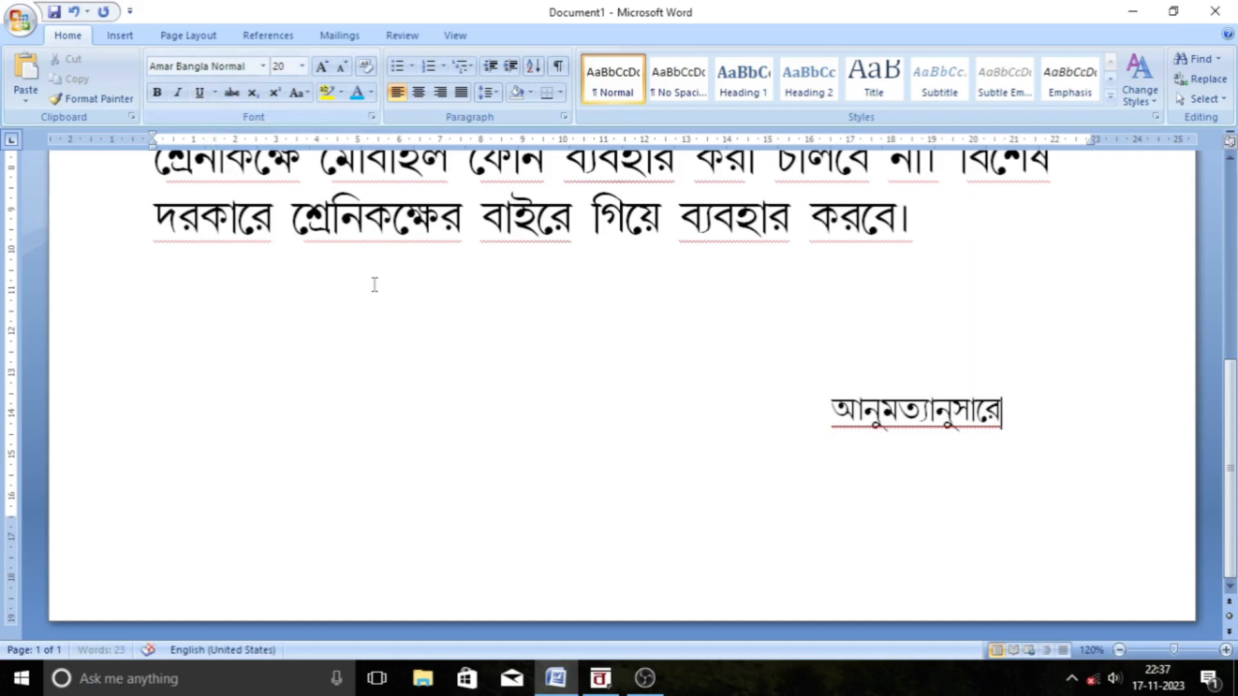
{"action": "key", "text": "Tab"}
{"action": "key", "text": "ctrl+v"}
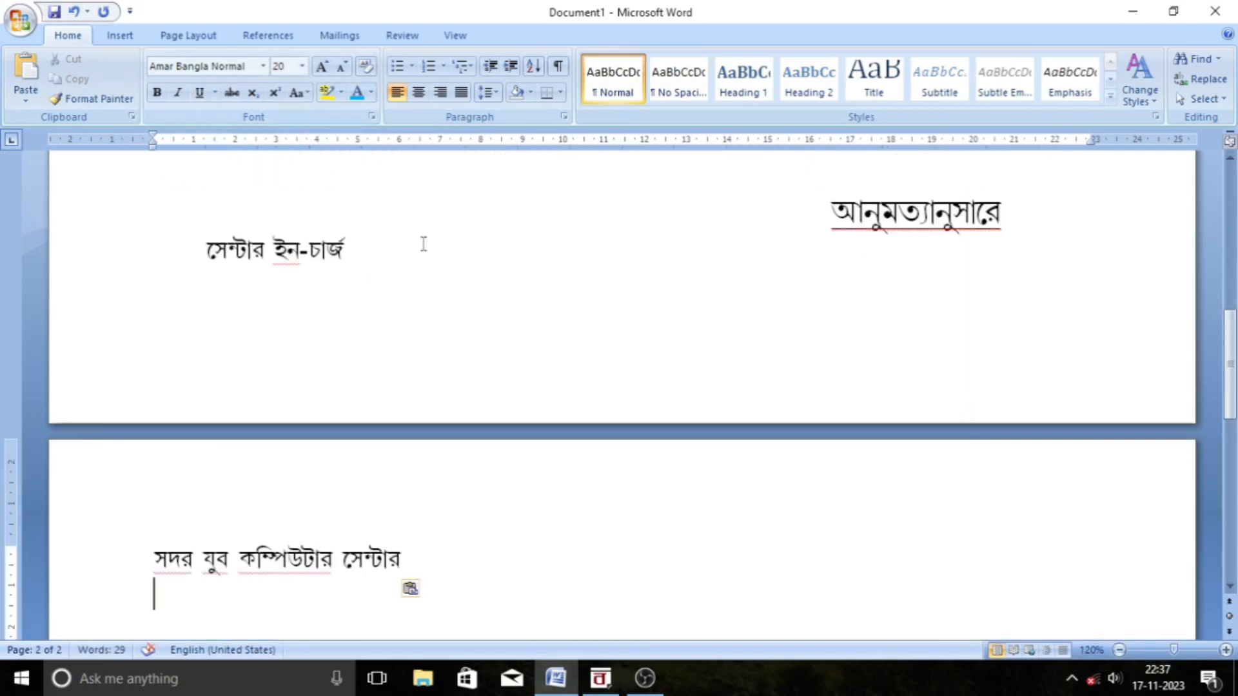
Remove the indentation and the blank lines in front of আনুমত্যানুসারে to pull the signature lines up the page.
{"action": "left_click", "coordinate": [821, 245]}
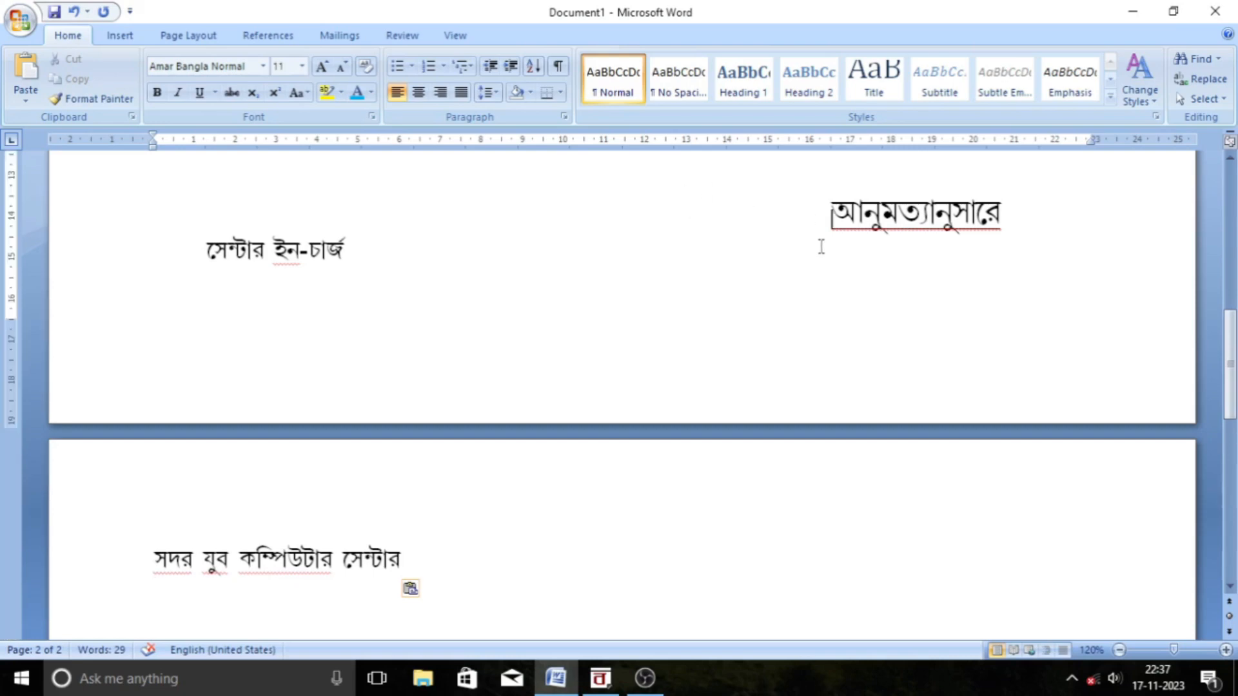
{"action": "key", "text": "BackSpace"}
{"action": "key", "text": "BackSpace"}
{"action": "key", "text": "BackSpace"}
{"action": "key", "text": "BackSpace"}
{"action": "key", "text": "BackSpace"}
{"action": "key", "text": "BackSpace"}
{"action": "key", "text": "BackSpace"}
{"action": "key", "text": "BackSpace"}
{"action": "key", "text": "BackSpace"}
{"action": "key", "text": "BackSpace"}
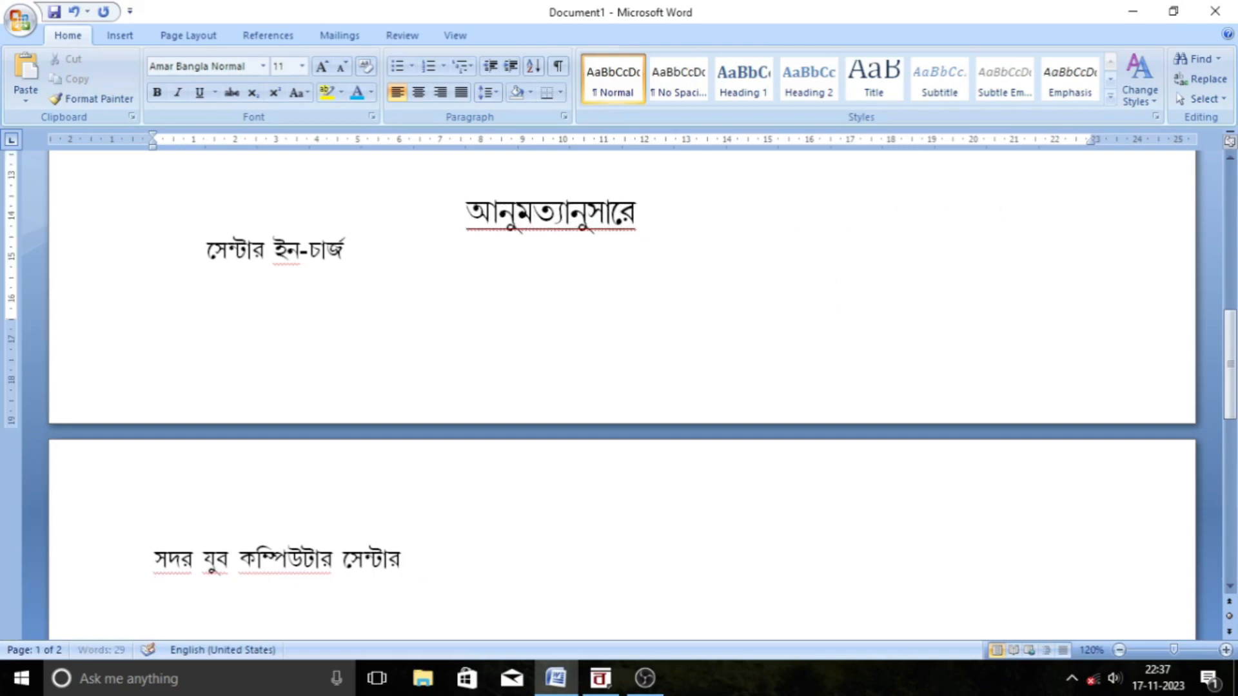
{"action": "key", "text": "BackSpace"}
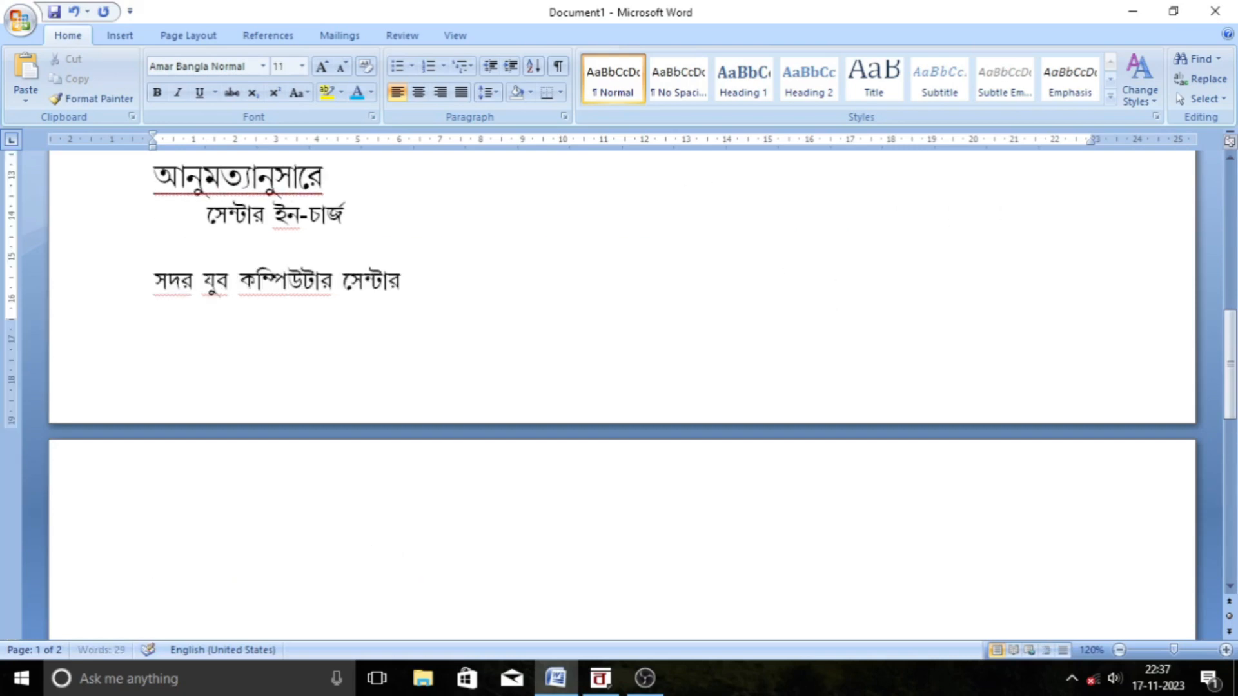
{"action": "key", "text": "BackSpace"}
{"action": "key", "text": "BackSpace"}
{"action": "key", "text": "BackSpace"}
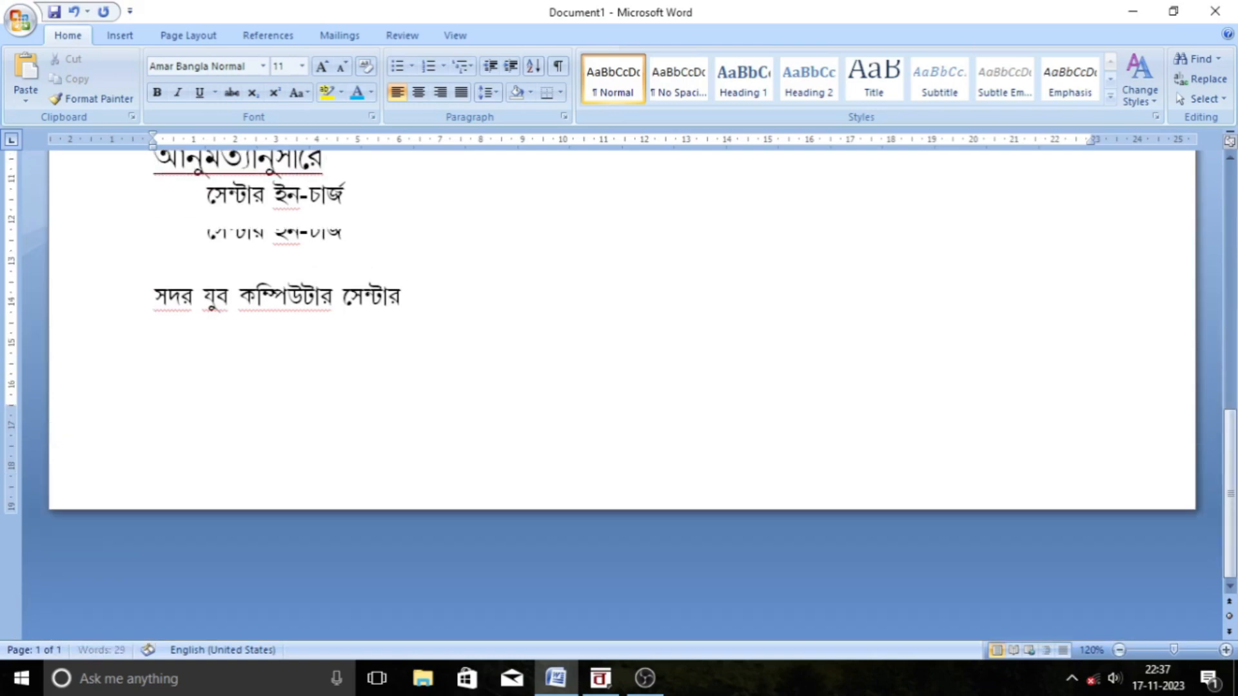
Insert a few blank lines between the notice paragraph and আনুমত্যানুসারে.
{"action": "key", "text": "Return"}
{"action": "key", "text": "Return"}
{"action": "key", "text": "Return"}
{"action": "key", "text": "Return"}
{"action": "key", "text": "Return"}
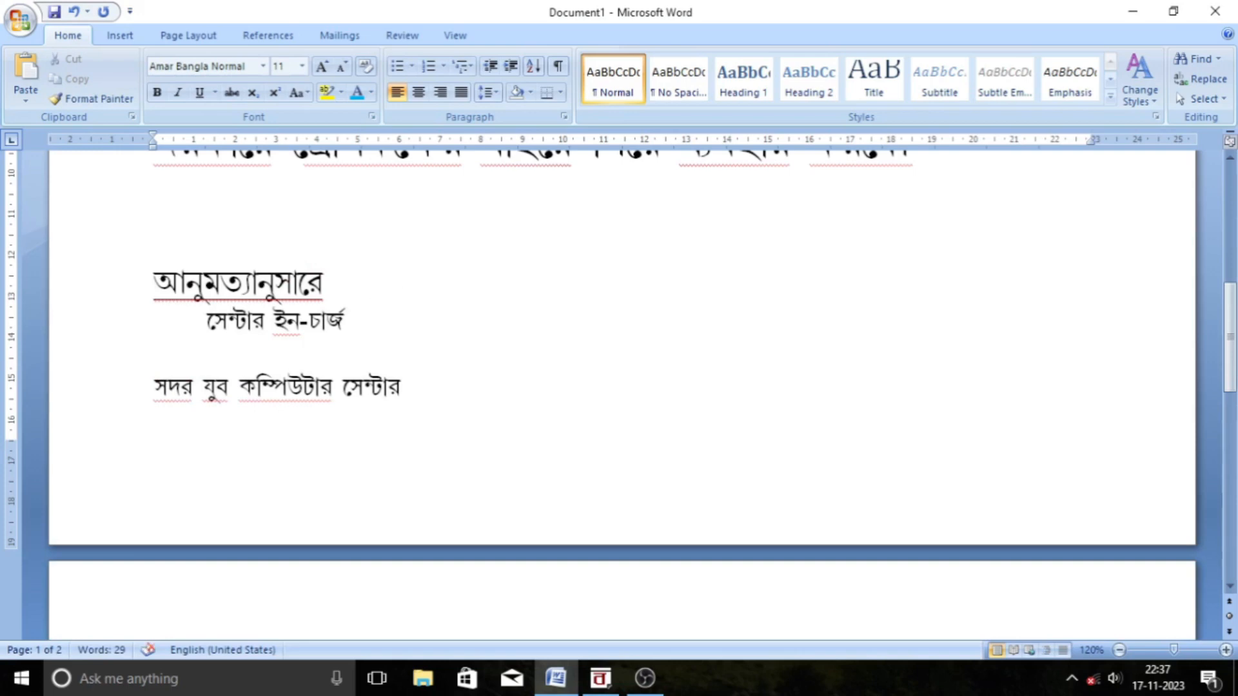
{"action": "key", "text": "BackSpace"}
Indent the আনুমত্যানুসারে line to about 16.5 on the ruler, in the right part of the page.
{"action": "key", "text": "Tab"}
{"action": "key", "text": "Tab"}
{"action": "key", "text": "Tab"}
{"action": "key", "text": "Tab"}
{"action": "key", "text": "Tab"}
{"action": "key", "text": "Tab"}
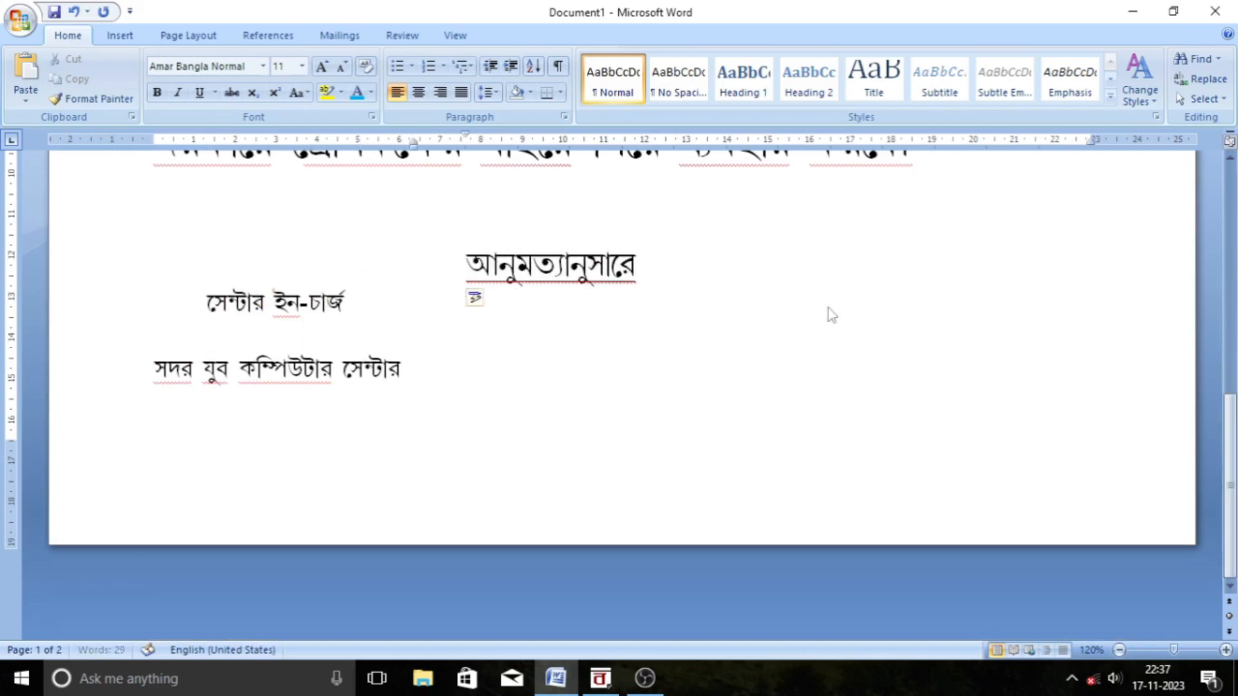
{"action": "key", "text": "Tab"}
{"action": "key", "text": "Tab"}
{"action": "key", "text": "Tab"}
{"action": "key", "text": "Tab"}
{"action": "key", "text": "Tab"}
{"action": "key", "text": "Tab"}
{"action": "key", "text": "Tab"}
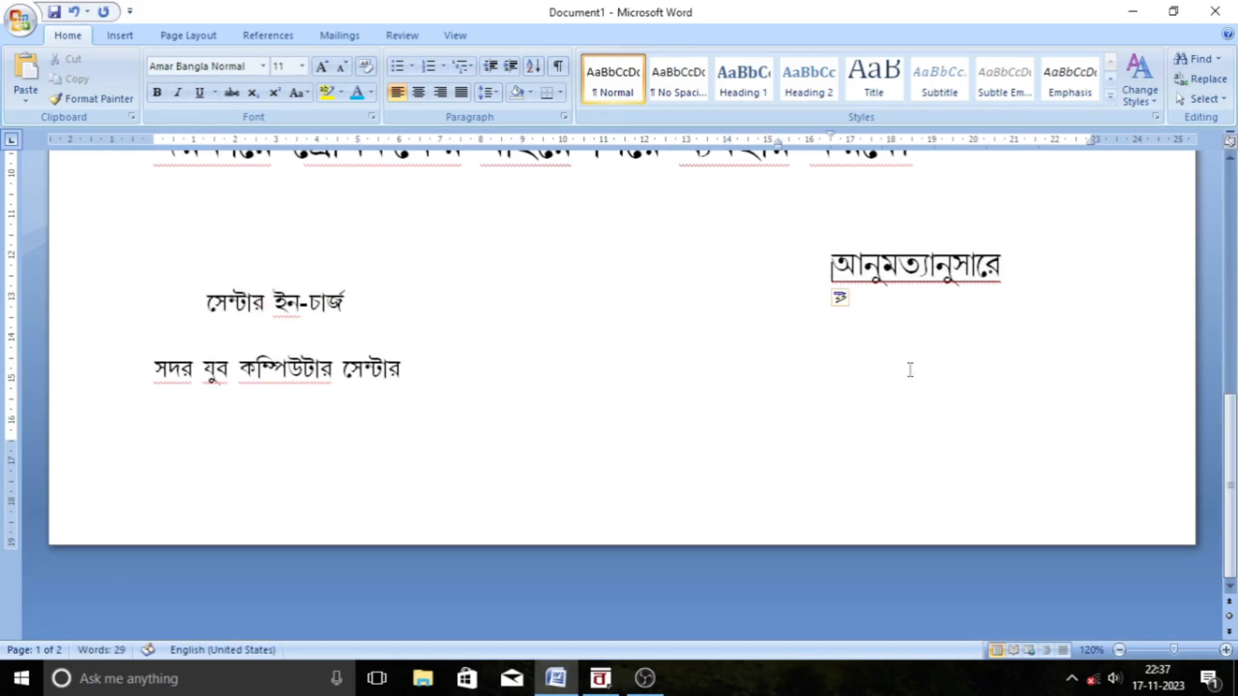
Indent the সেন্টার ইন-চার্জ line to one tab stop beyond the start of আনুমত্যানুসারে.
{"action": "left_click", "coordinate": [208, 304]}
{"action": "key", "text": "Tab"}
{"action": "key", "text": "Tab"}
{"action": "key", "text": "Tab"}
{"action": "key", "text": "Tab"}
{"action": "key", "text": "Tab"}
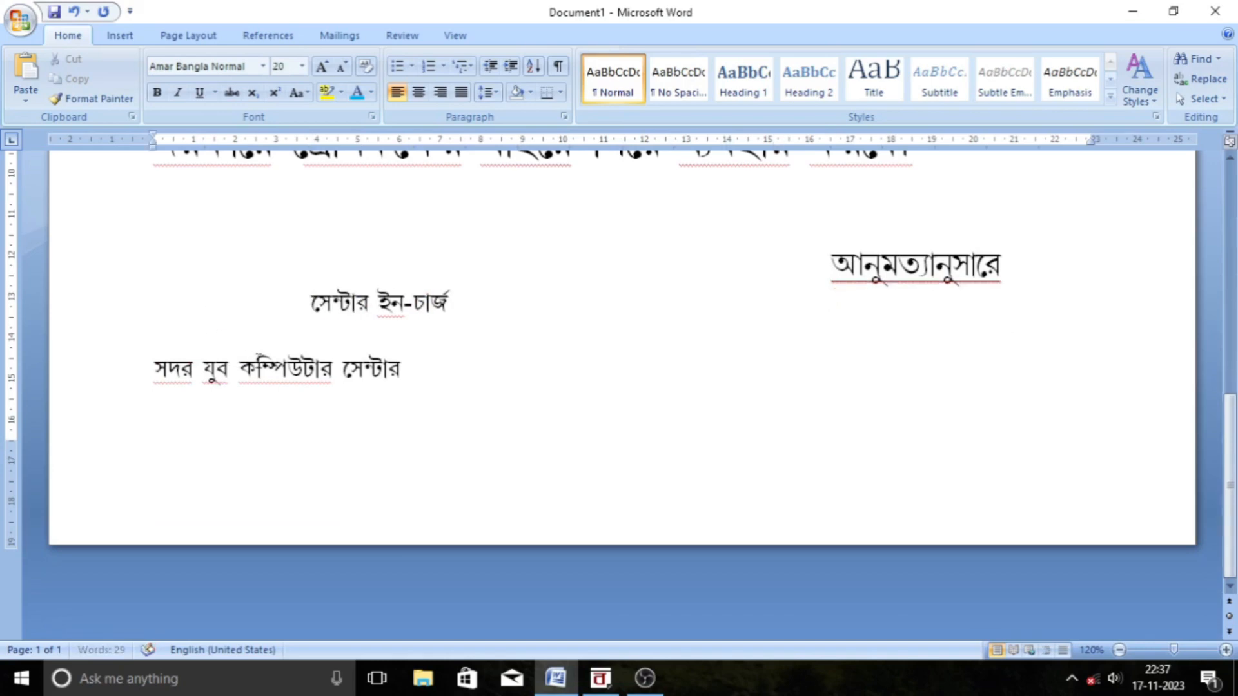
{"action": "key", "text": "Tab"}
{"action": "key", "text": "Tab"}
{"action": "key", "text": "Tab"}
{"action": "key", "text": "Tab"}
{"action": "key", "text": "Tab"}
{"action": "key", "text": "Tab"}
{"action": "key", "text": "Tab"}
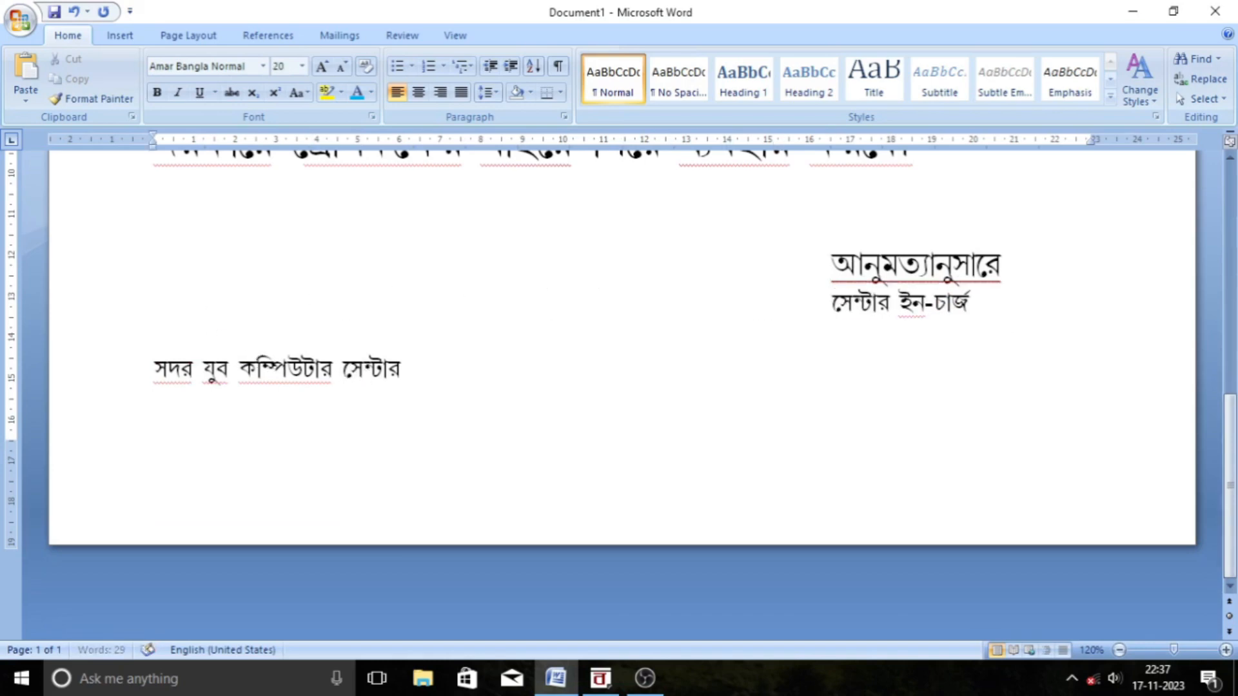
{"action": "key", "text": "Tab"}
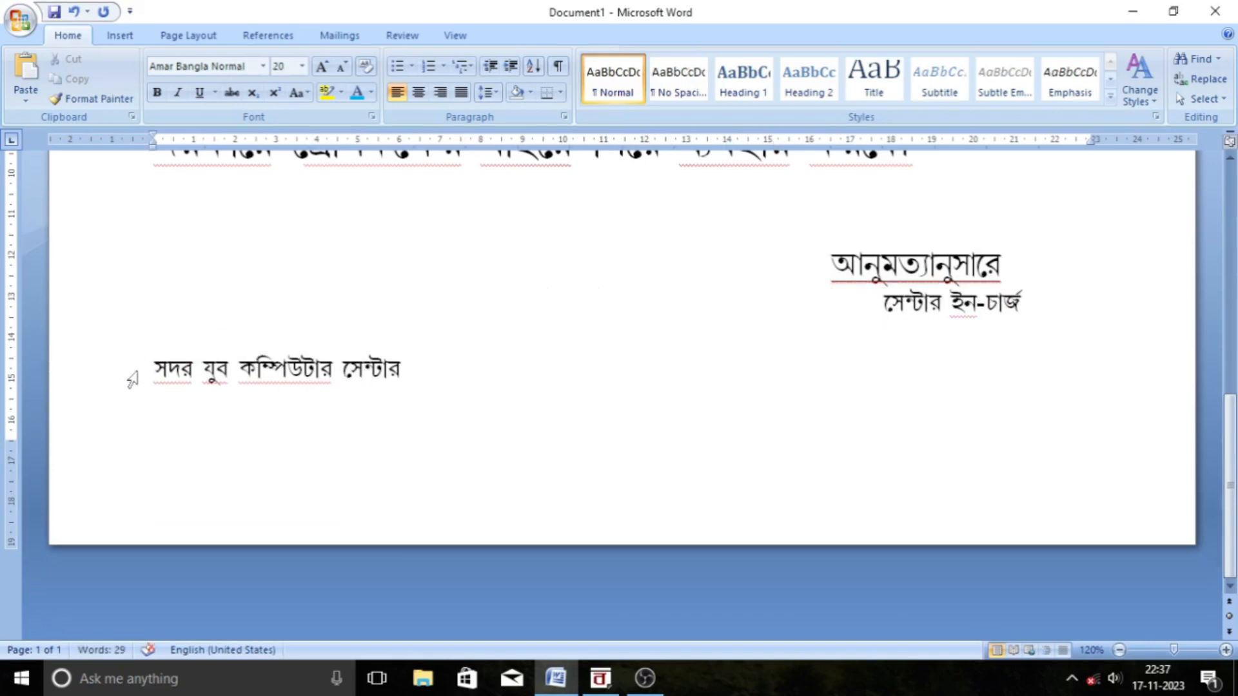
{"action": "left_click", "coordinate": [150, 369]}
{"action": "key", "text": "BackSpace"}
{"action": "key", "text": "BackSpace"}
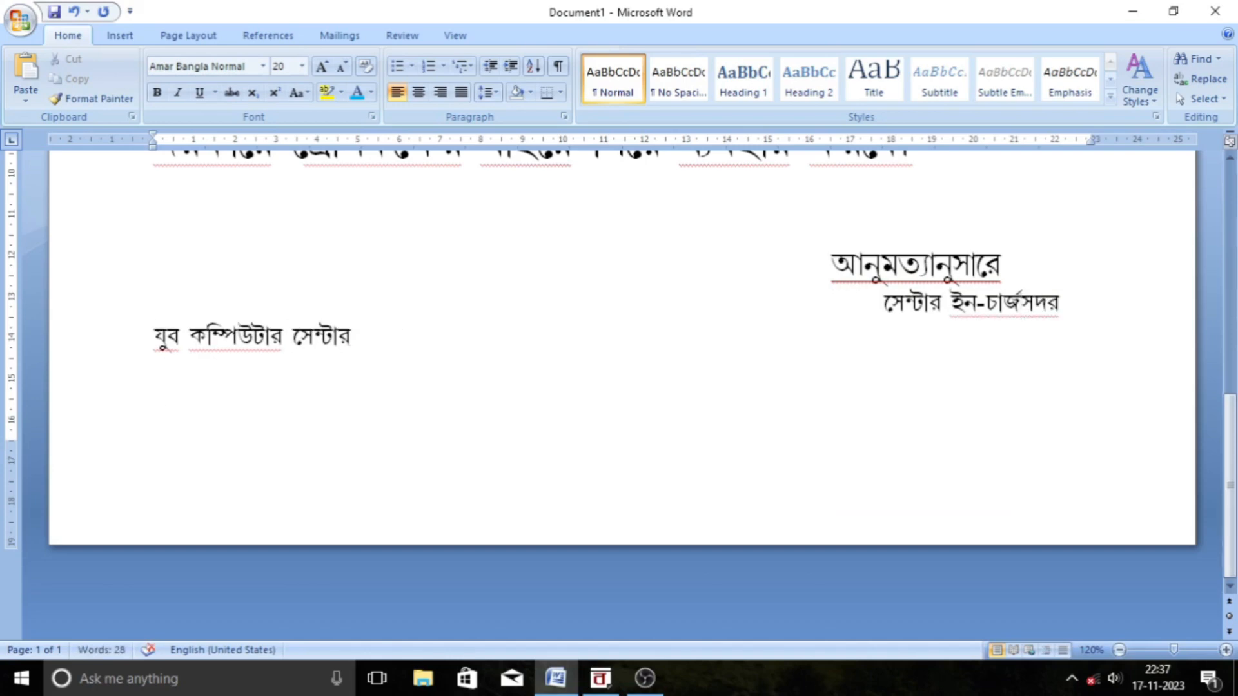
{"action": "key", "text": "ctrl+z"}
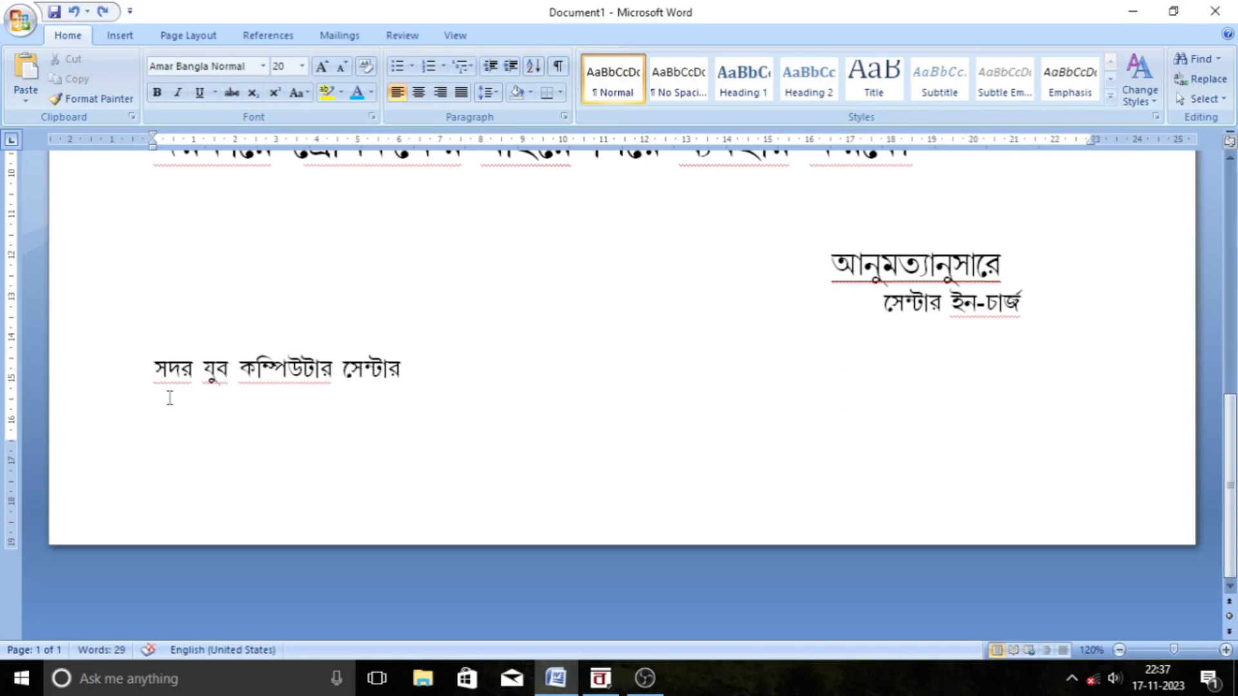
Close the gap above সদর যুব কম্পিউটার সেন্টার and align both it and সেন্টার ইন-চার্জ with the start of আনুমত্যানুসারে.
{"action": "key", "text": "BackSpace"}
{"action": "key", "text": "Tab"}
{"action": "key", "text": "Tab"}
{"action": "key", "text": "Tab"}
{"action": "key", "text": "Tab"}
{"action": "key", "text": "Tab"}
{"action": "key", "text": "Tab"}
{"action": "key", "text": "Tab"}
{"action": "key", "text": "Tab"}
{"action": "key", "text": "Tab"}
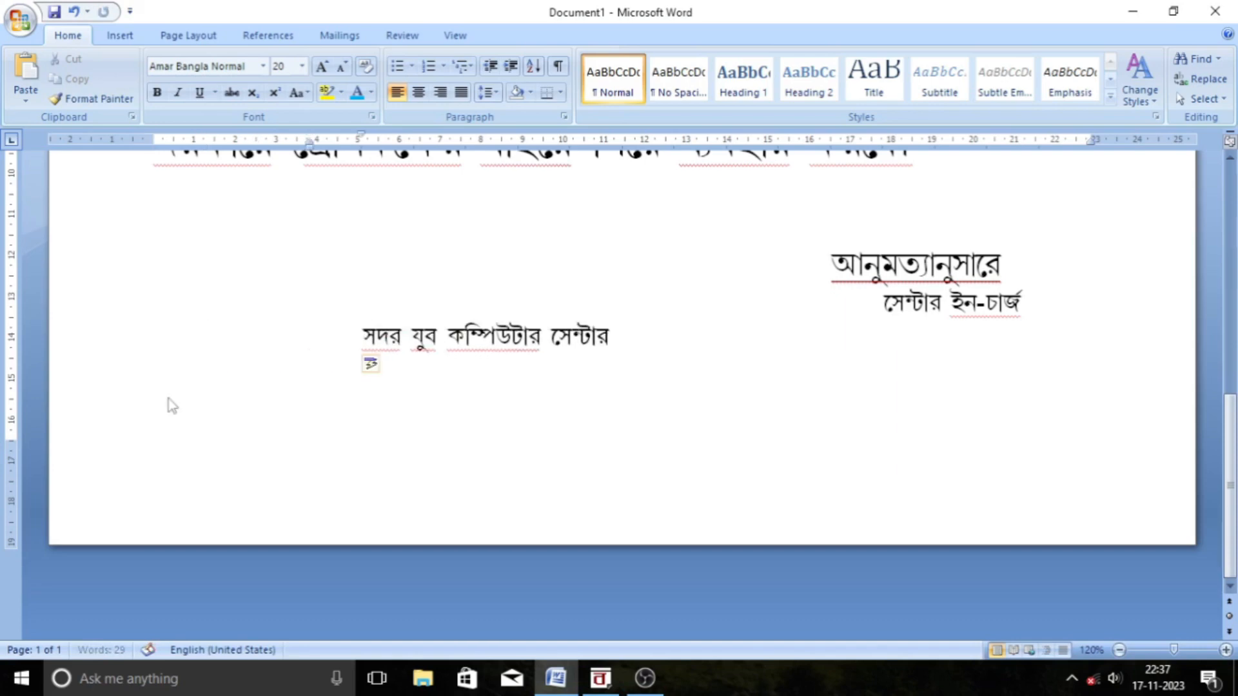
{"action": "key", "text": "Tab"}
{"action": "key", "text": "Tab"}
{"action": "key", "text": "Tab"}
{"action": "key", "text": "Tab"}
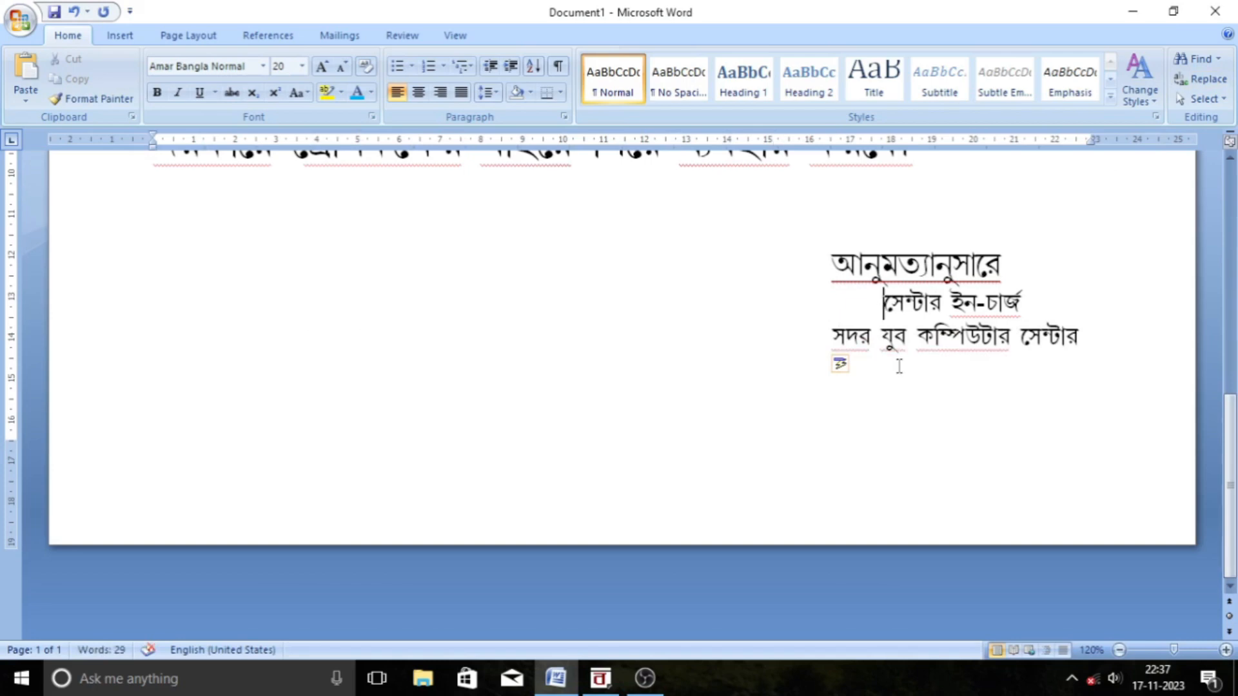
{"action": "key", "text": "BackSpace"}
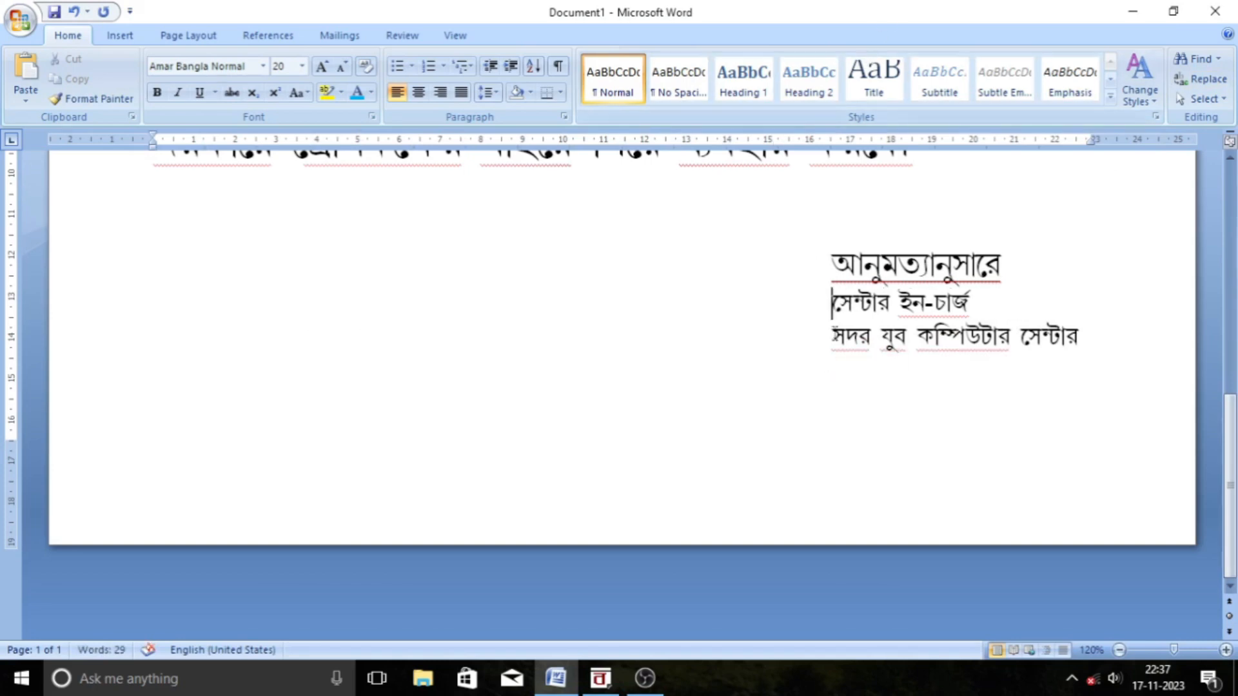
Re-indent সদর যুব কম্পিউটার সেন্টার to about 15.2 on the ruler, starting slightly before the lines above it.
{"action": "left_click", "coordinate": [835, 335]}
{"action": "key", "text": "BackSpace"}
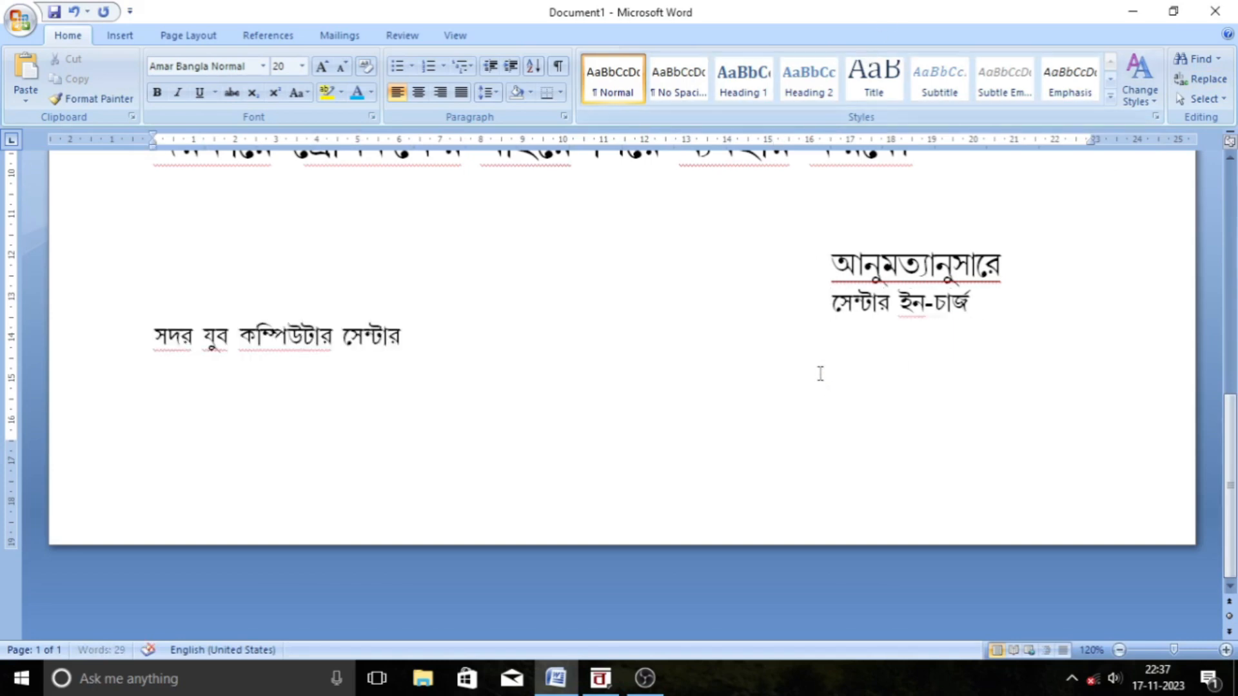
{"action": "key", "text": "Tab"}
{"action": "key", "text": "Tab"}
{"action": "key", "text": "Tab"}
{"action": "key", "text": "Tab"}
{"action": "key", "text": "Tab"}
{"action": "key", "text": "Tab"}
{"action": "key", "text": "Tab"}
{"action": "key", "text": "Tab"}
{"action": "key", "text": "Tab"}
{"action": "key", "text": "Tab"}
{"action": "key", "text": "Tab"}
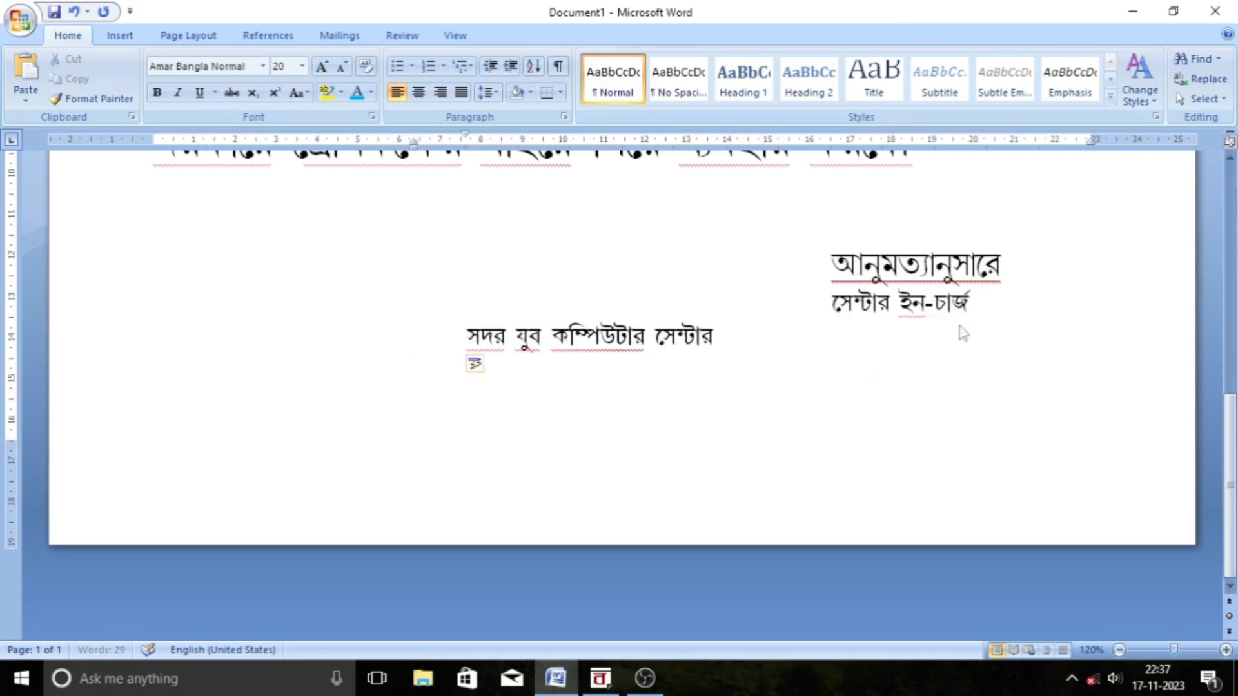
{"action": "key", "text": "Tab"}
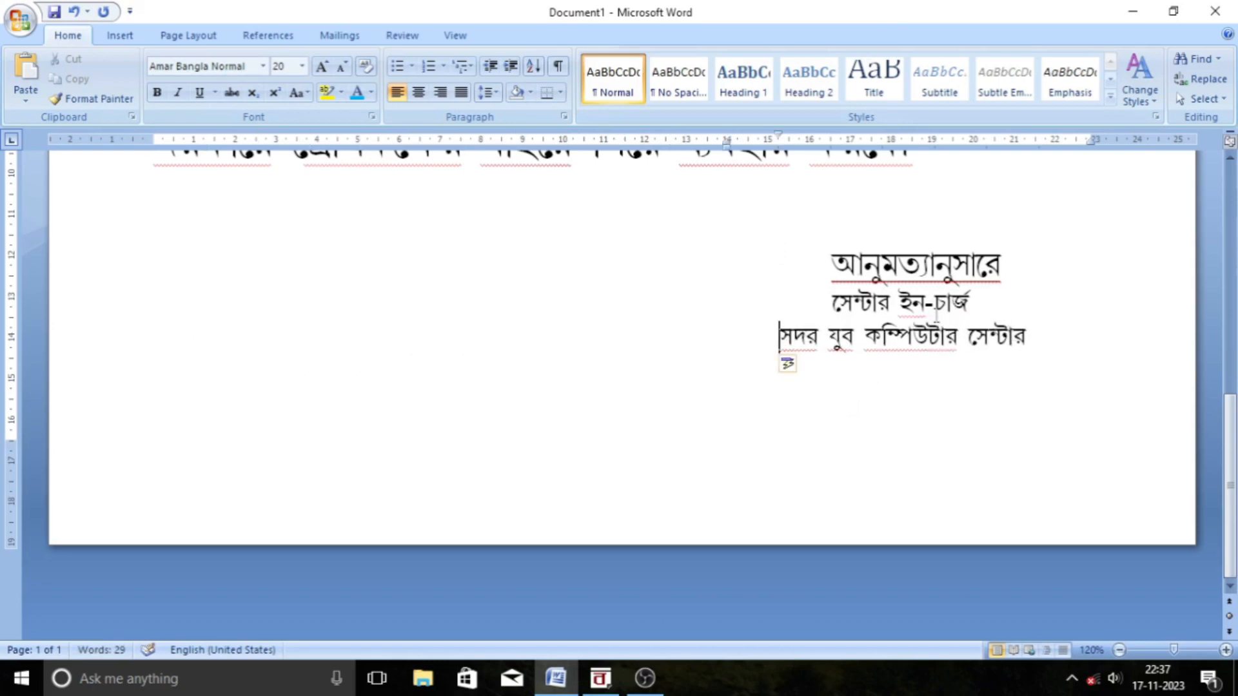
Reduce আনুমত্যানুসারে to font size 22 and insert a blank line between it and সেন্টার ইন-চার্জ.
{"action": "double_click", "coordinate": [1012, 264]}
{"action": "double_click", "coordinate": [839, 260]}
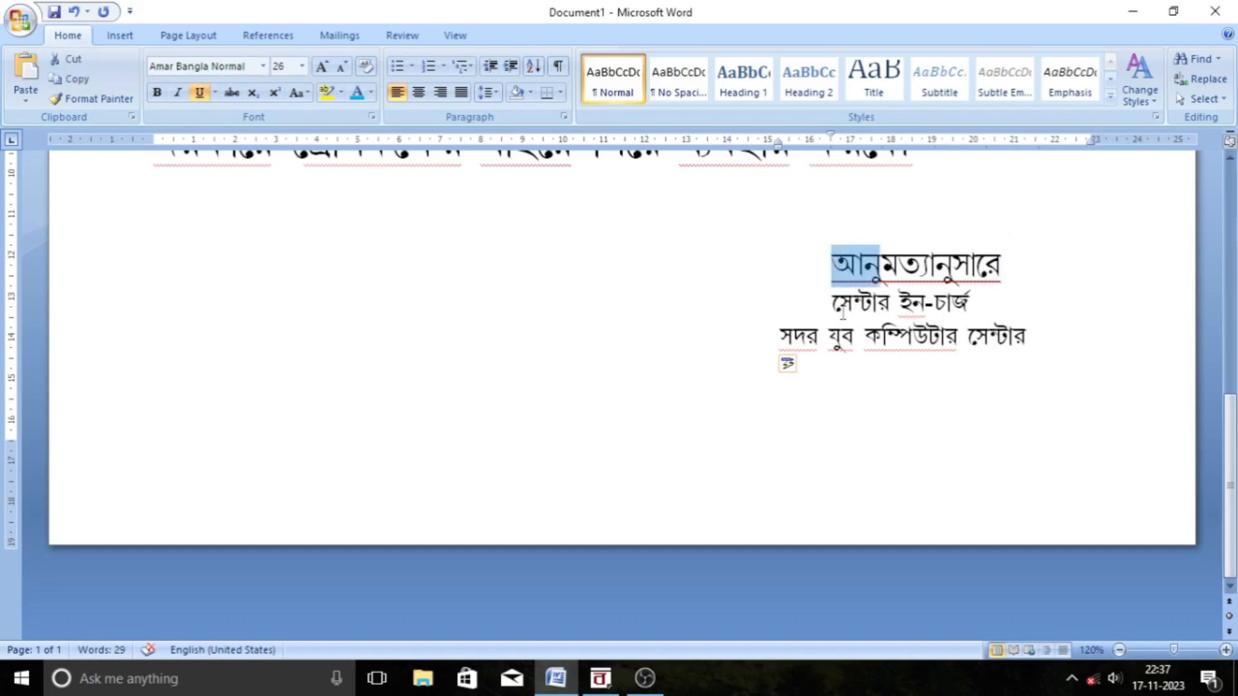
{"action": "left_click", "coordinate": [835, 263]}
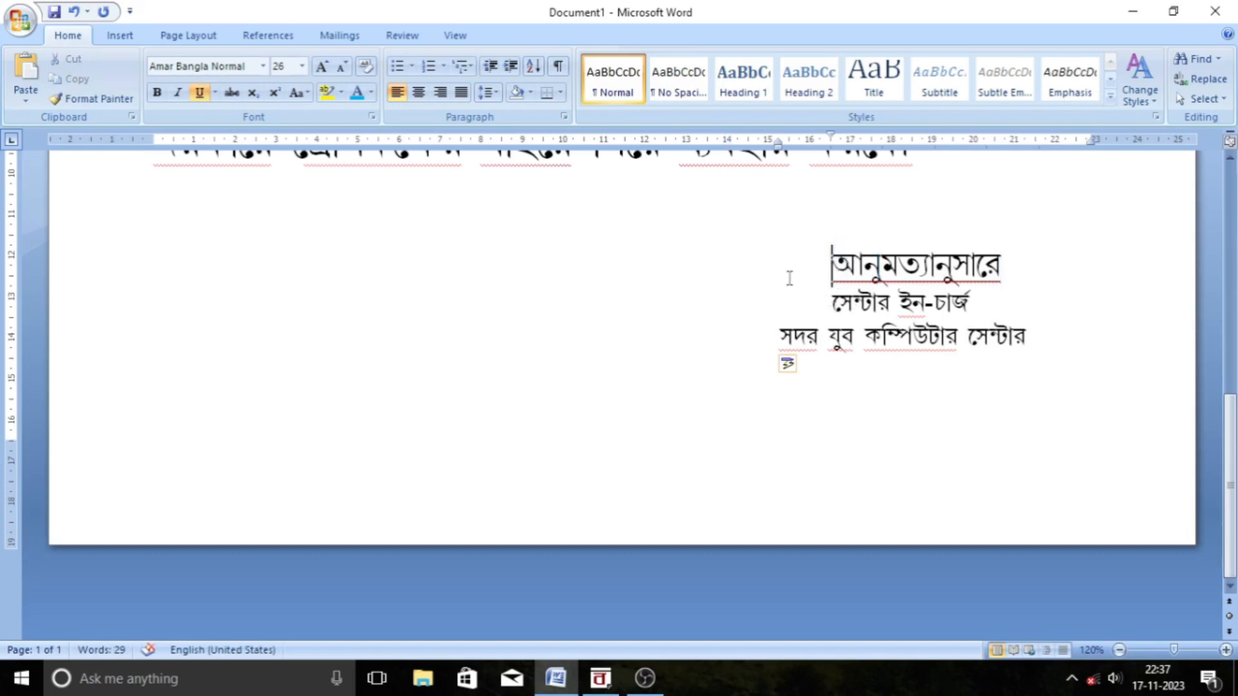
{"action": "left_click_drag", "start_coordinate": [800, 267], "coordinate": [1010, 268]}
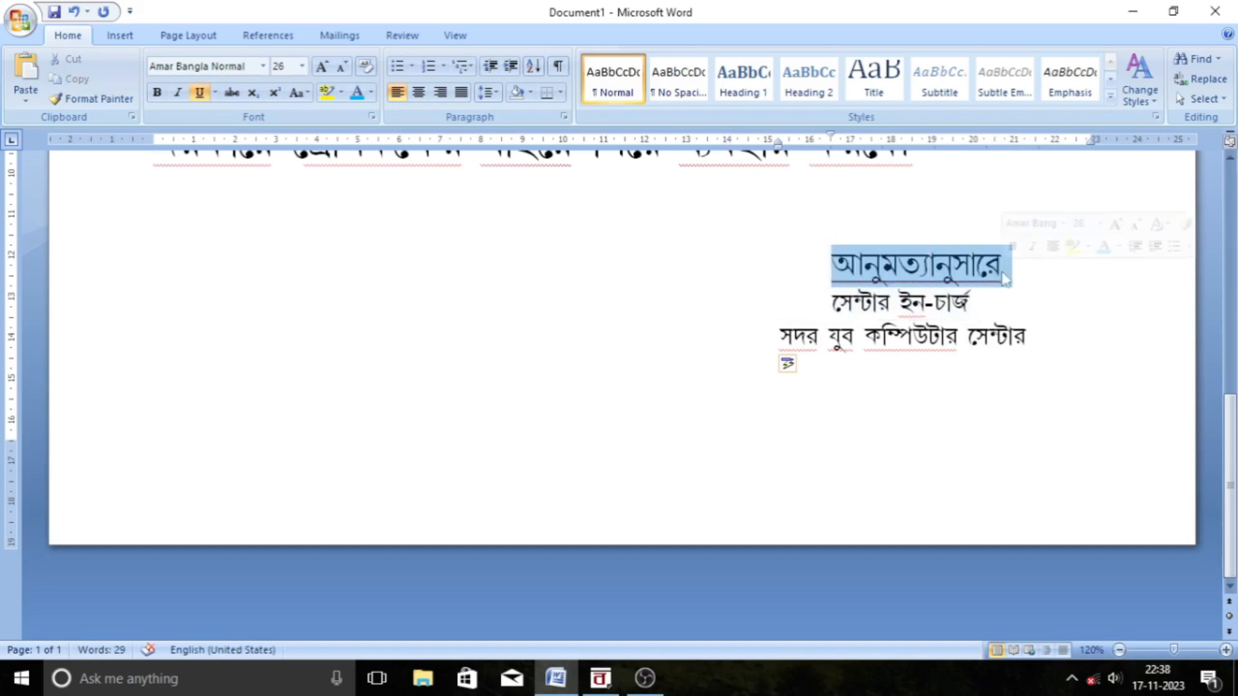
{"action": "left_click", "coordinate": [343, 67]}
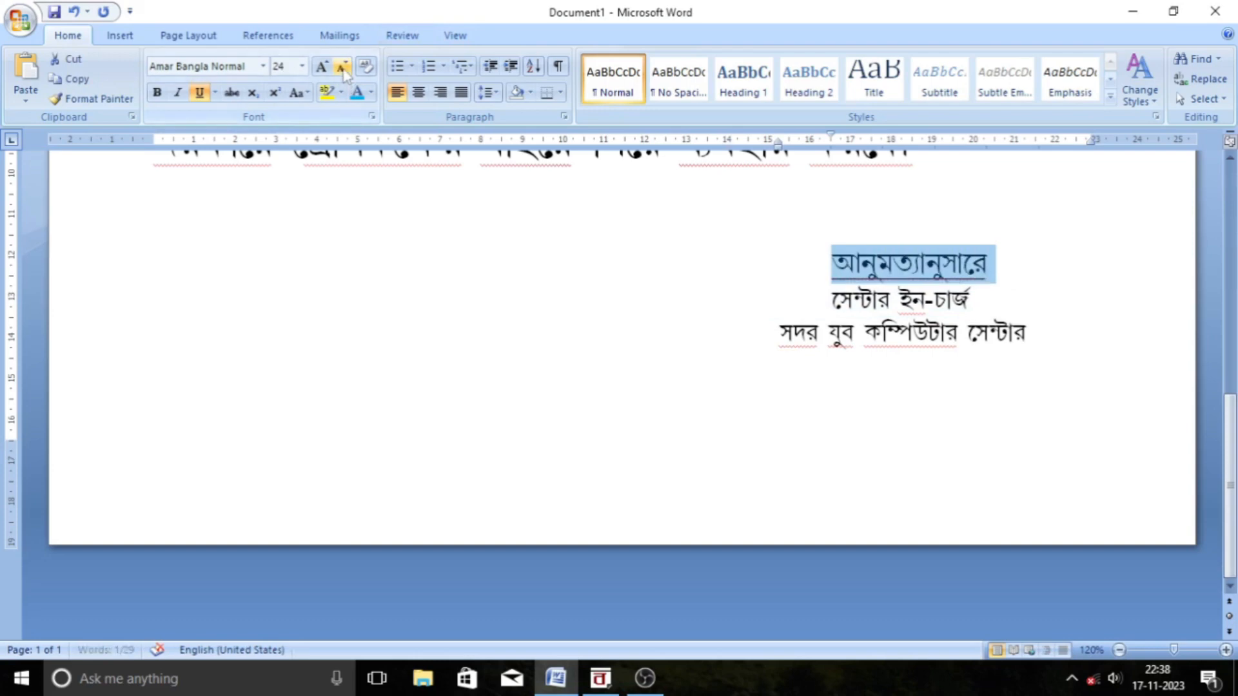
{"action": "double_click", "coordinate": [344, 67]}
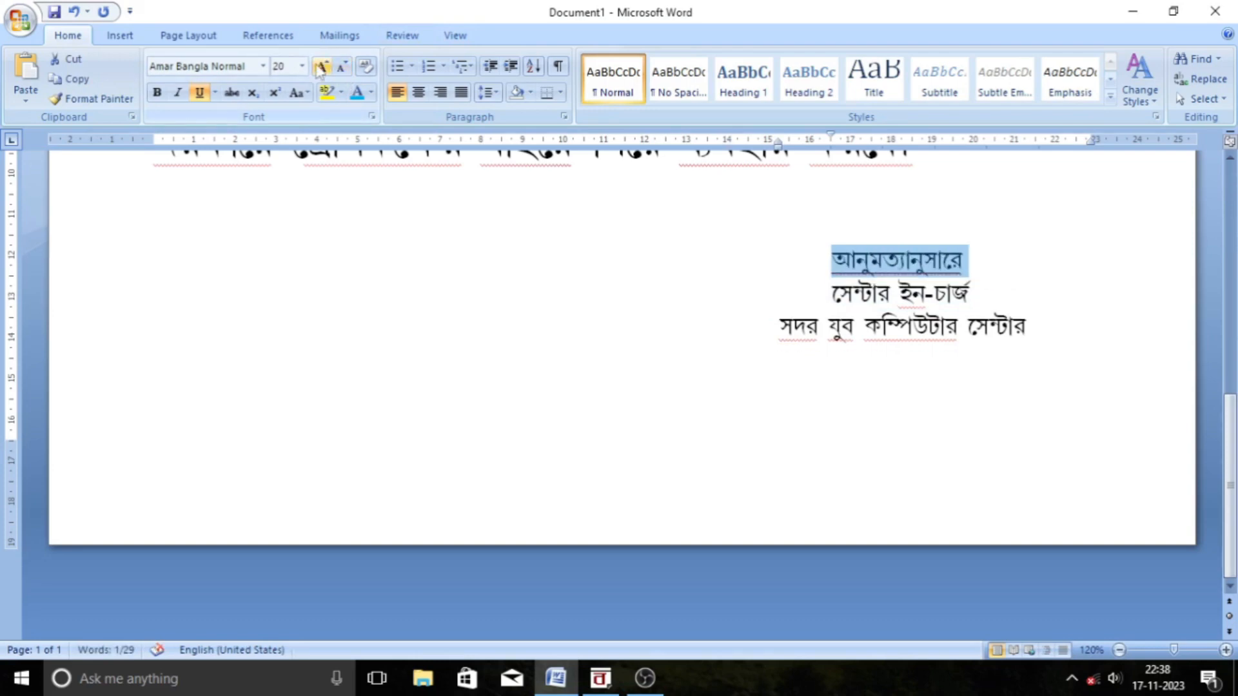
{"action": "left_click", "coordinate": [322, 67]}
{"action": "left_click", "coordinate": [985, 264]}
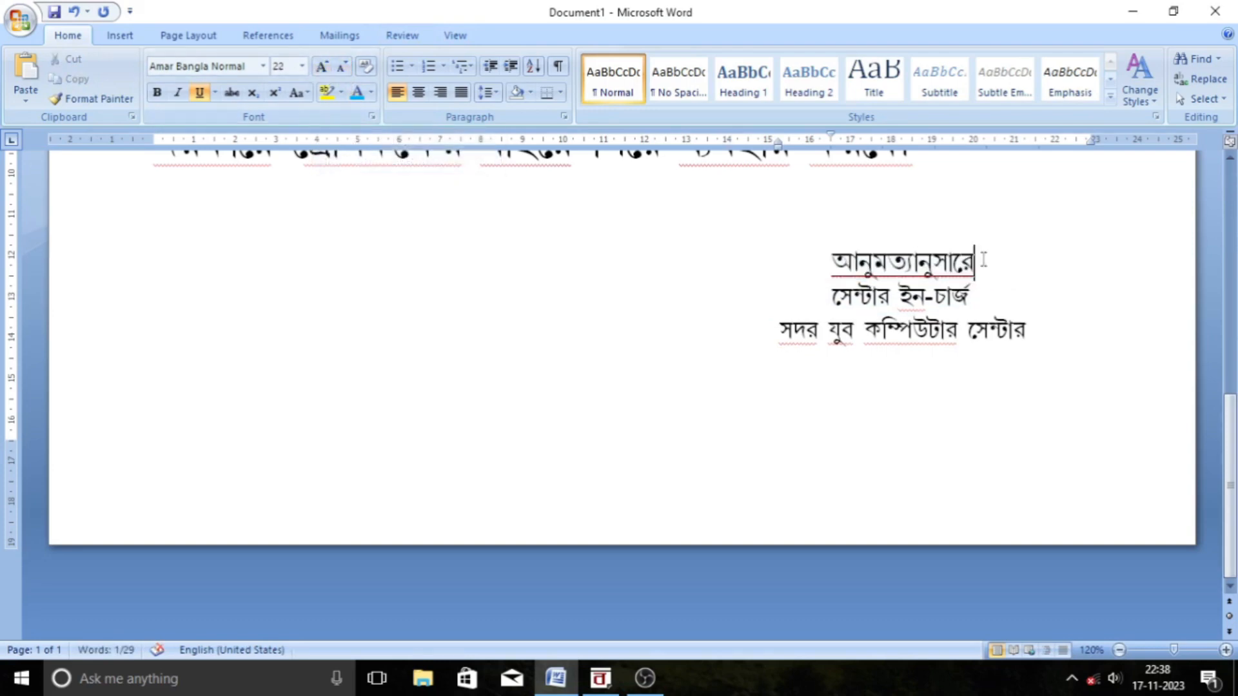
{"action": "key", "text": "Return"}
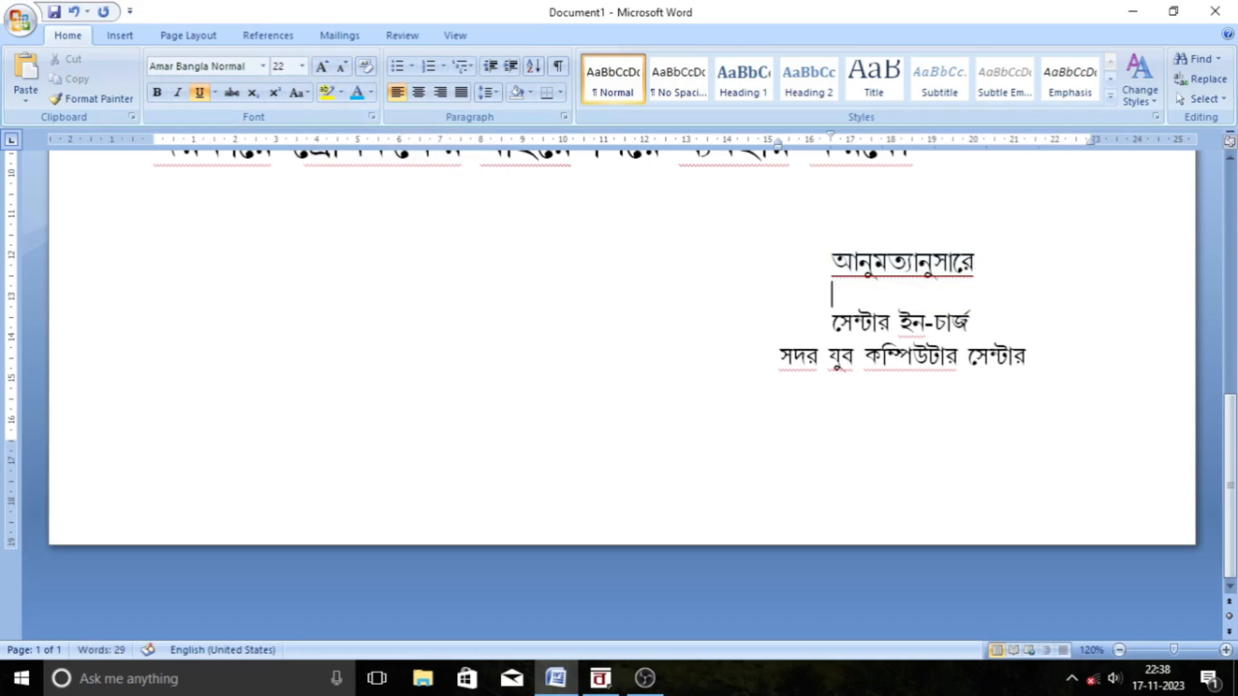
Try different numbers of blank lines between the notice paragraph and আনুমত্যানুসারে.
{"action": "left_click", "coordinate": [813, 261]}
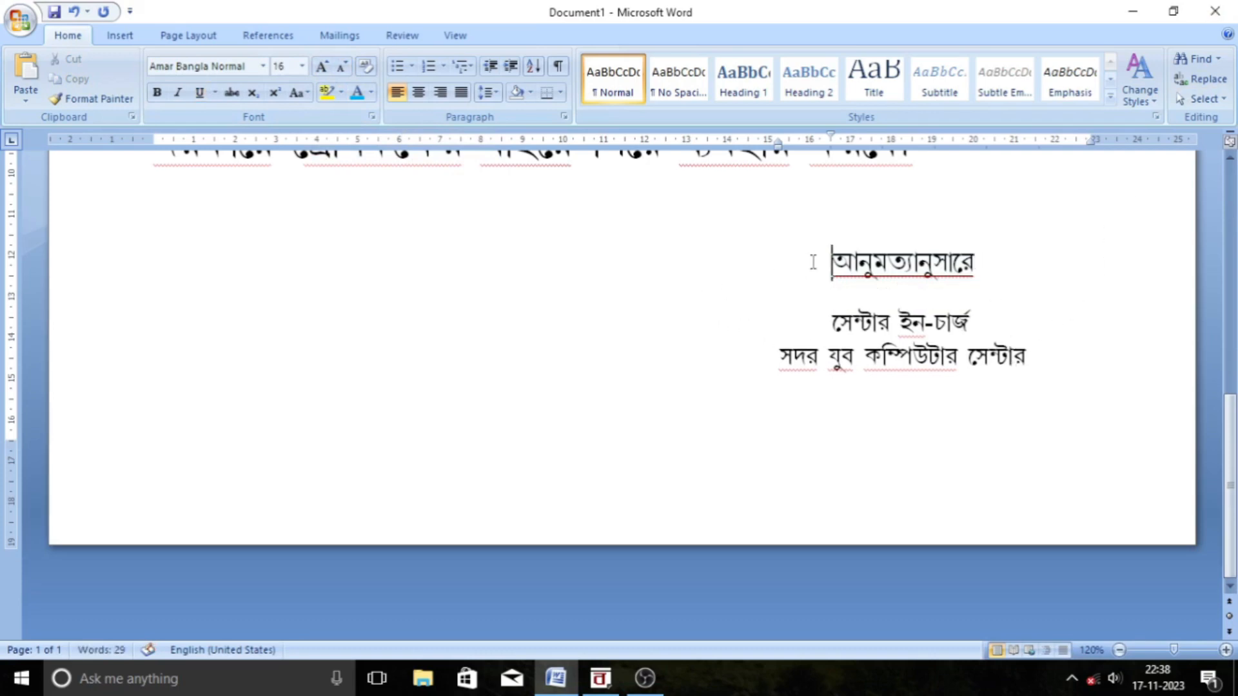
{"action": "key", "text": "BackSpace"}
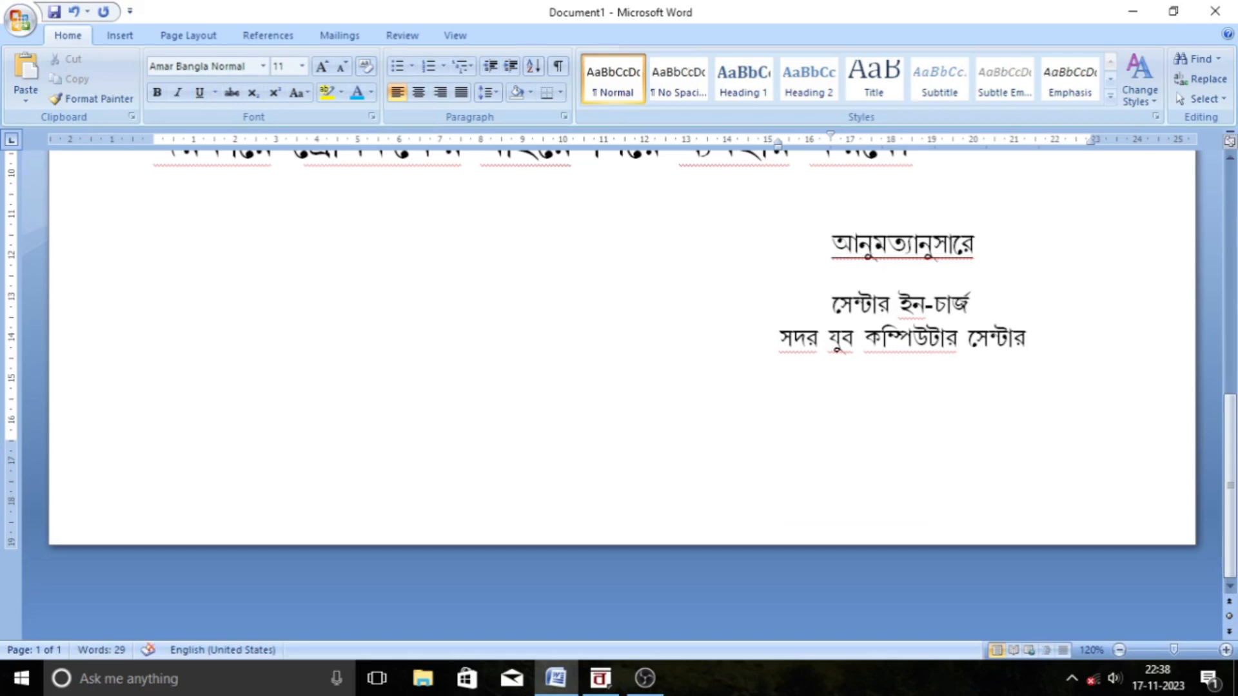
{"action": "key", "text": "BackSpace"}
{"action": "key", "text": "BackSpace"}
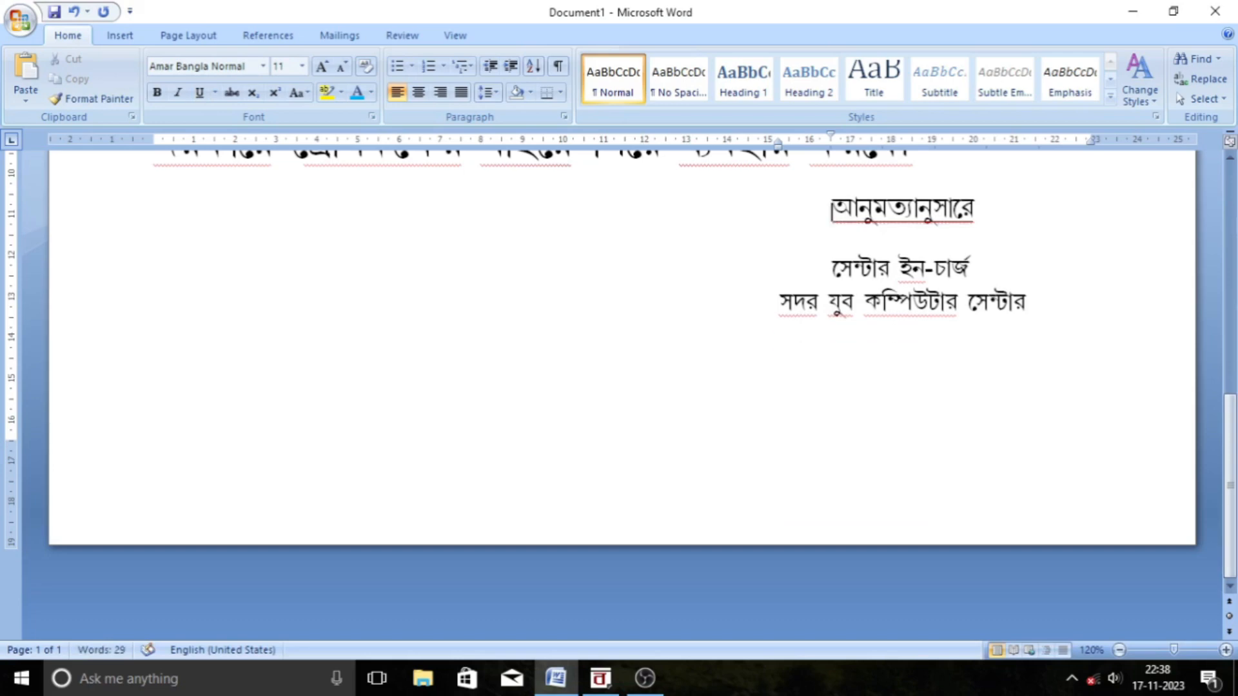
{"action": "key", "text": "BackSpace"}
{"action": "key", "text": "Return"}
{"action": "key", "text": "Return"}
{"action": "key", "text": "Return"}
{"action": "key", "text": "Return"}
{"action": "key", "text": "Return"}
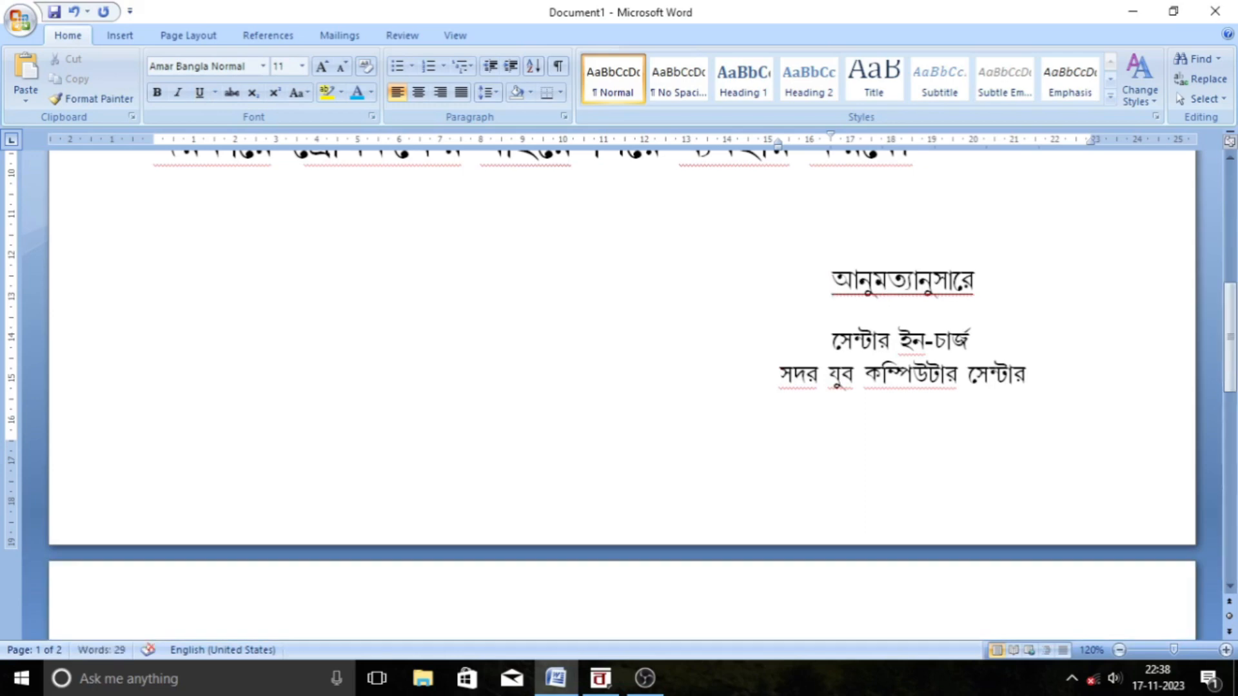
{"action": "key", "text": "BackSpace"}
Zoom out to 80% and review the layout of the heading, notice paragraph and signature lines.
{"action": "scroll", "coordinate": [705, 290], "scroll_direction": "up", "scroll_amount": 10}
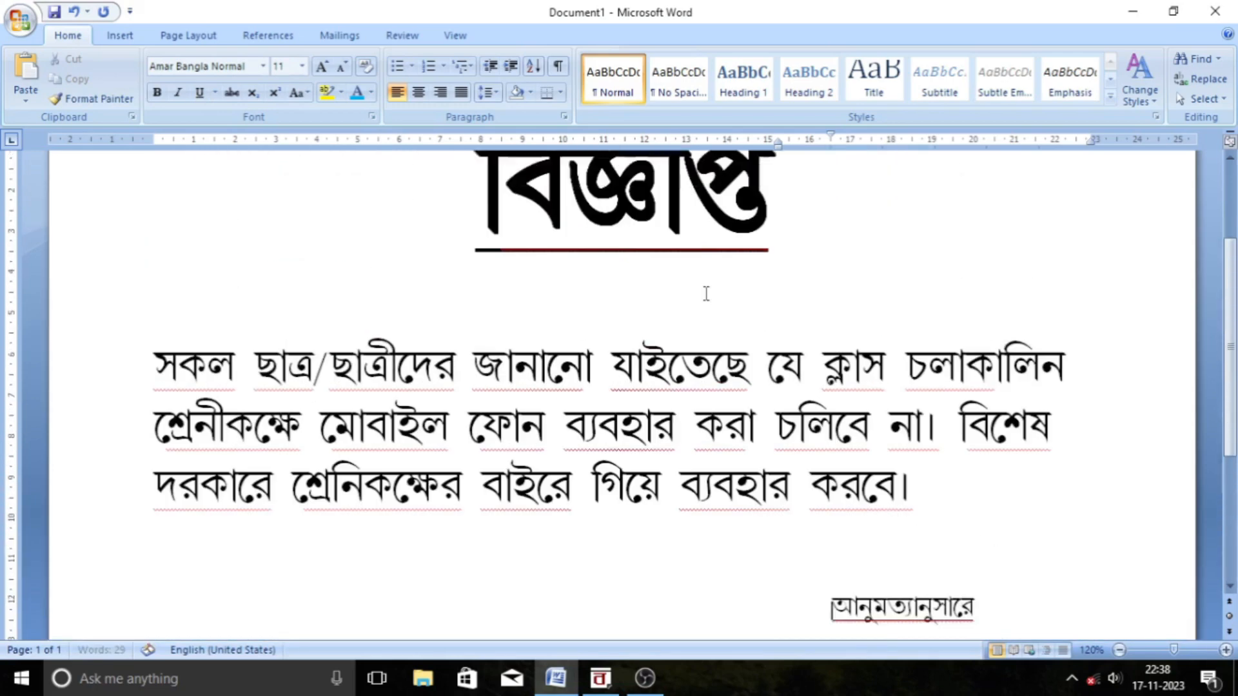
{"action": "scroll", "coordinate": [977, 487], "scroll_direction": "down", "scroll_amount": 3}
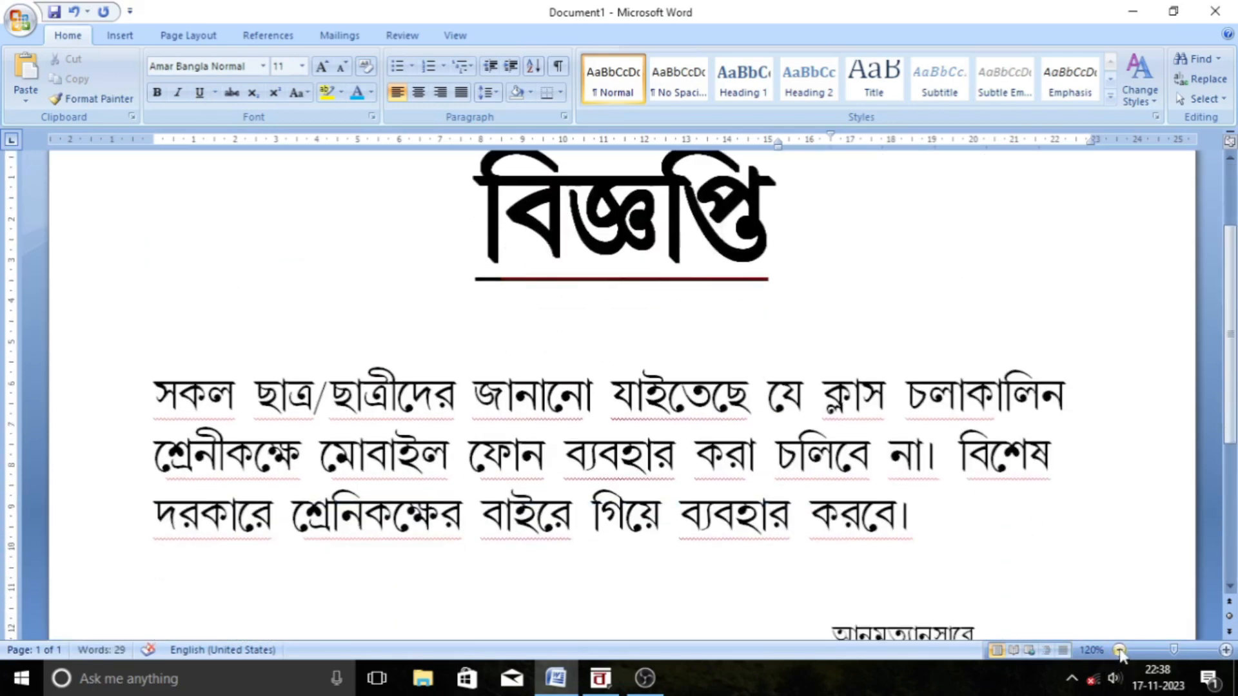
{"action": "scroll", "coordinate": [1119, 650], "scroll_direction": "down", "scroll_amount": 3}
{"action": "left_click", "coordinate": [1119, 650]}
{"action": "left_click", "coordinate": [1119, 650]}
{"action": "left_click", "coordinate": [1119, 650]}
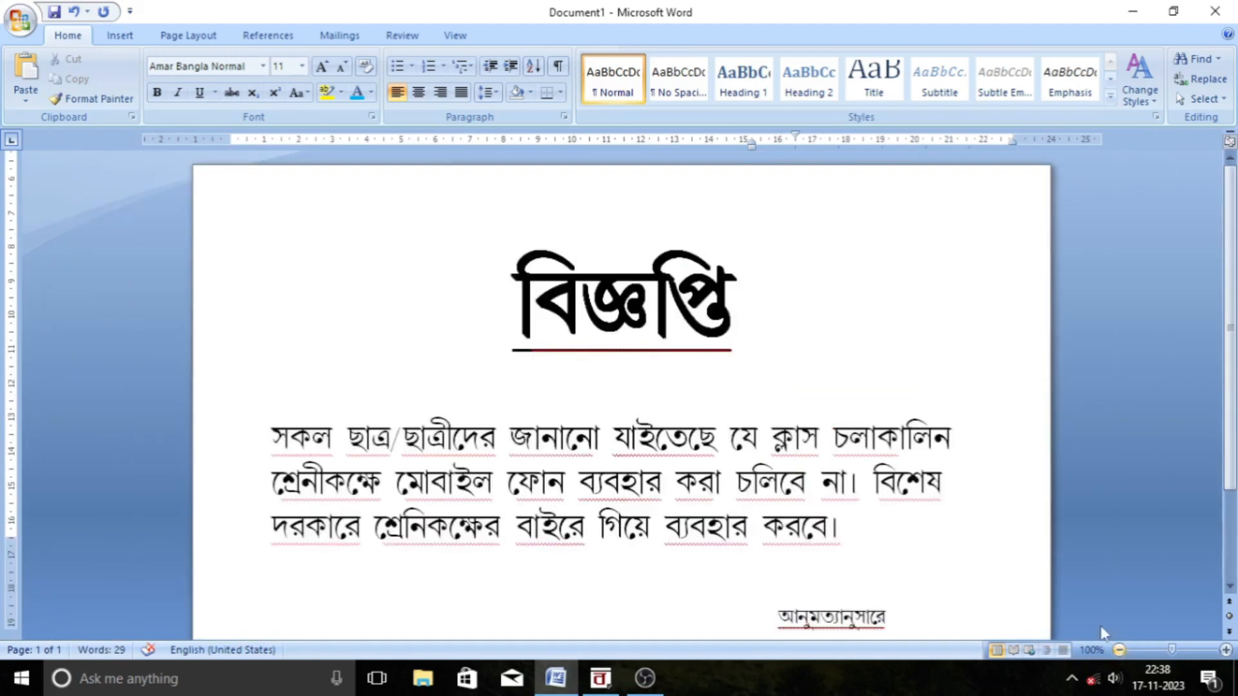
{"action": "left_click", "coordinate": [1120, 650]}
{"action": "scroll", "coordinate": [754, 374], "scroll_direction": "down", "scroll_amount": 2}
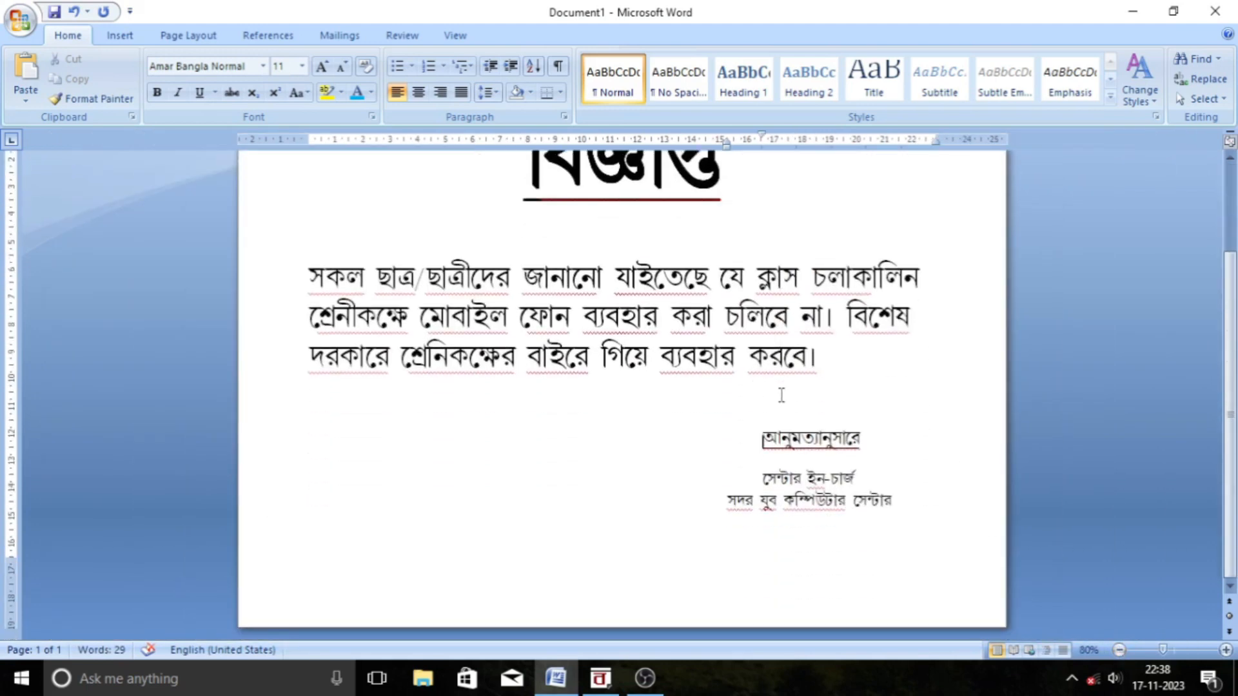
{"action": "scroll", "coordinate": [782, 395], "scroll_direction": "up", "scroll_amount": 3}
{"action": "scroll", "coordinate": [782, 394], "scroll_direction": "down", "scroll_amount": 5}
{"action": "scroll", "coordinate": [782, 397], "scroll_direction": "up", "scroll_amount": 3}
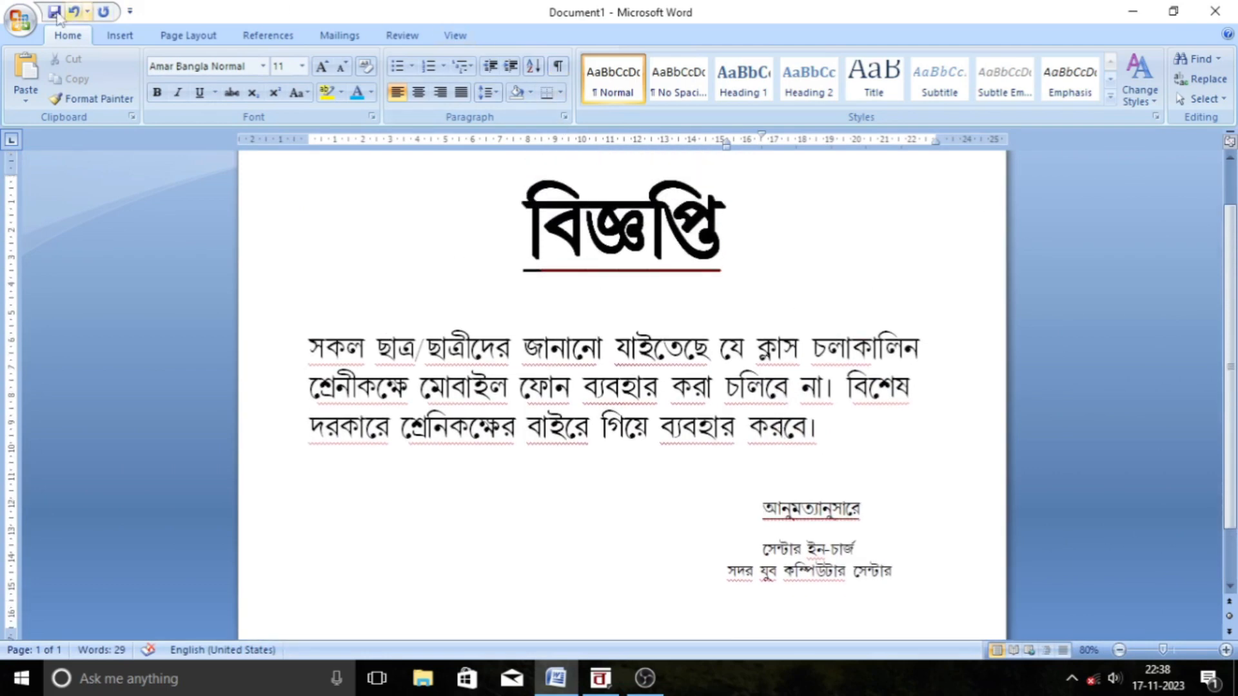
Minimize the ribbon to give the notice page more room on screen.
{"action": "double_click", "coordinate": [67, 37]}
{"action": "double_click", "coordinate": [68, 37]}
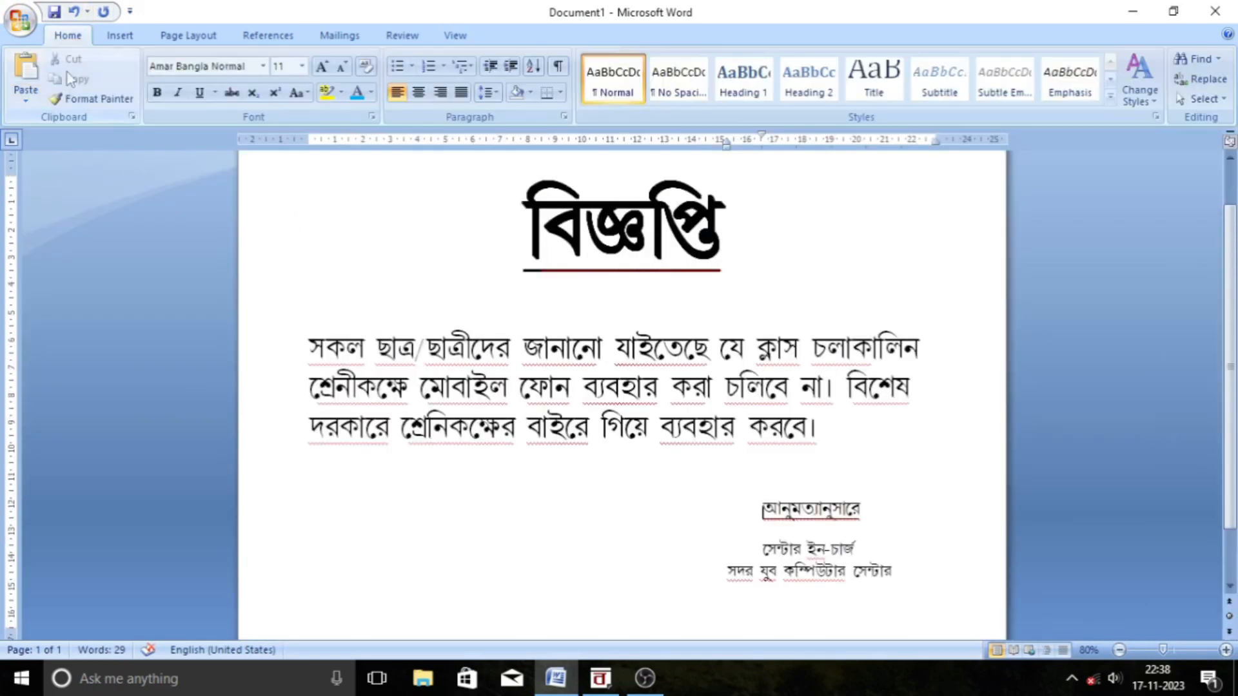
{"action": "double_click", "coordinate": [69, 36]}
{"action": "scroll", "coordinate": [658, 387], "scroll_direction": "up", "scroll_amount": 2}
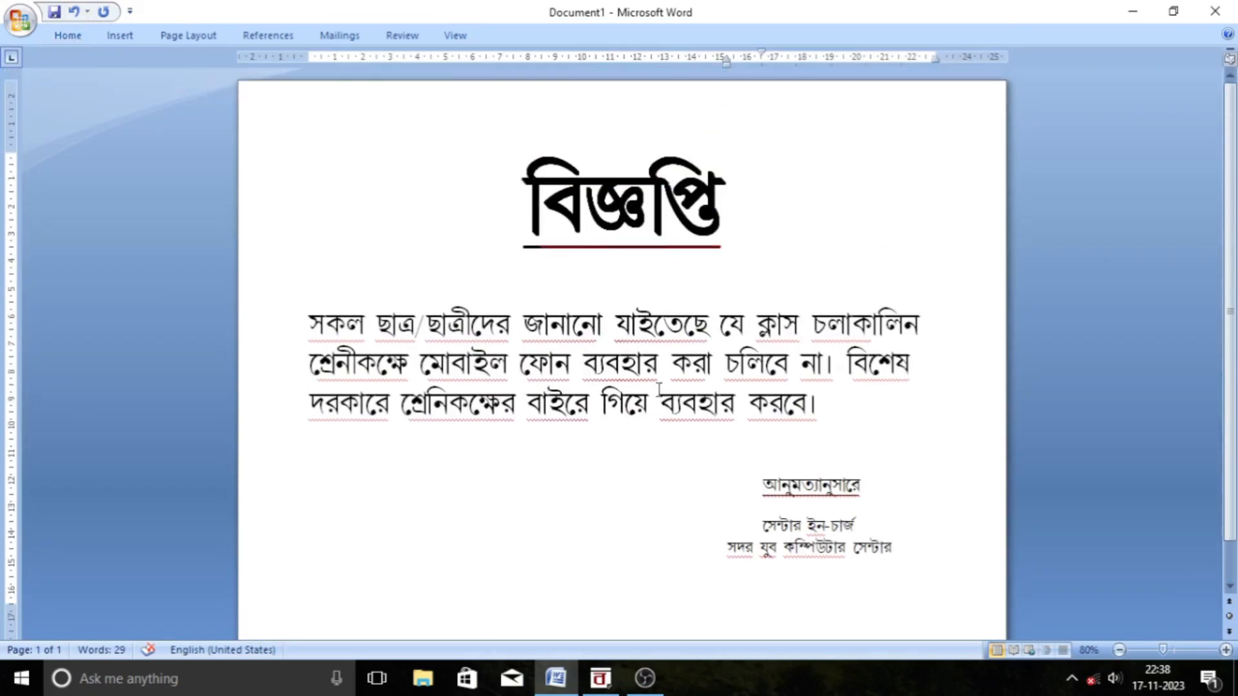